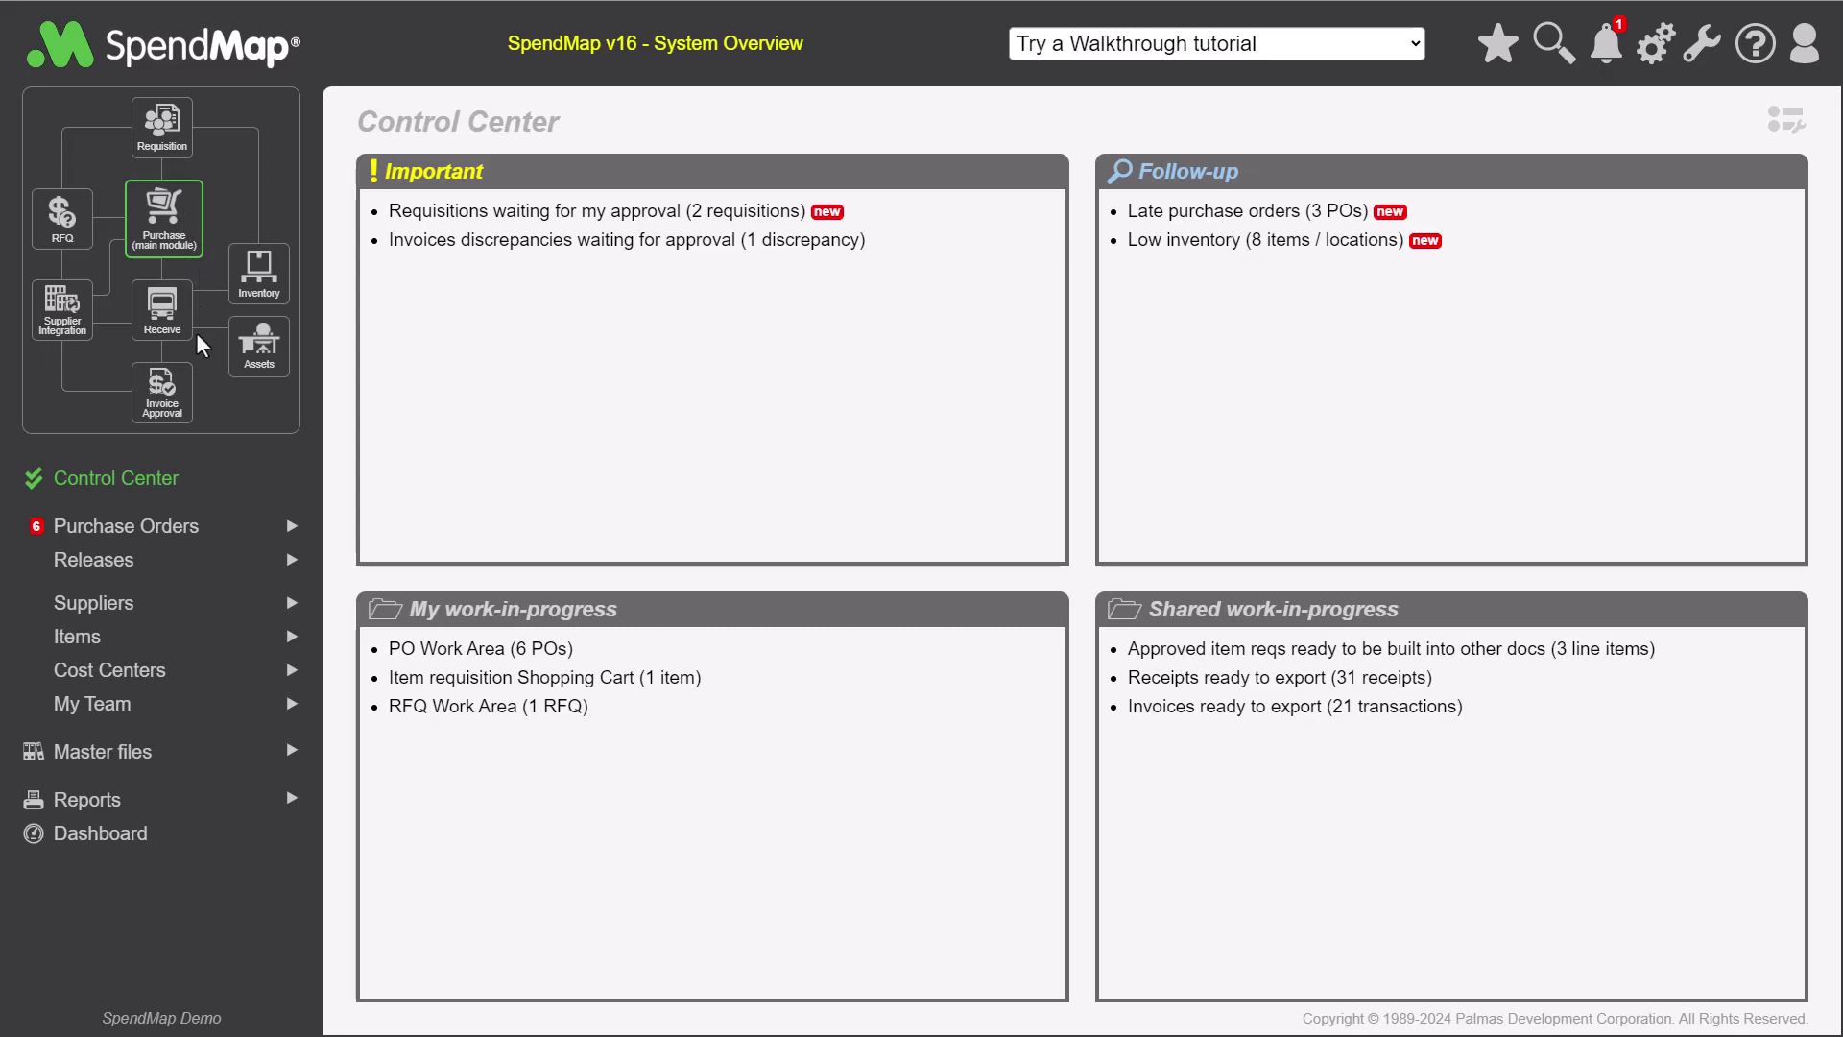
- Open the Purchase Orders list and start a copy of PO 10035
click(147, 528)
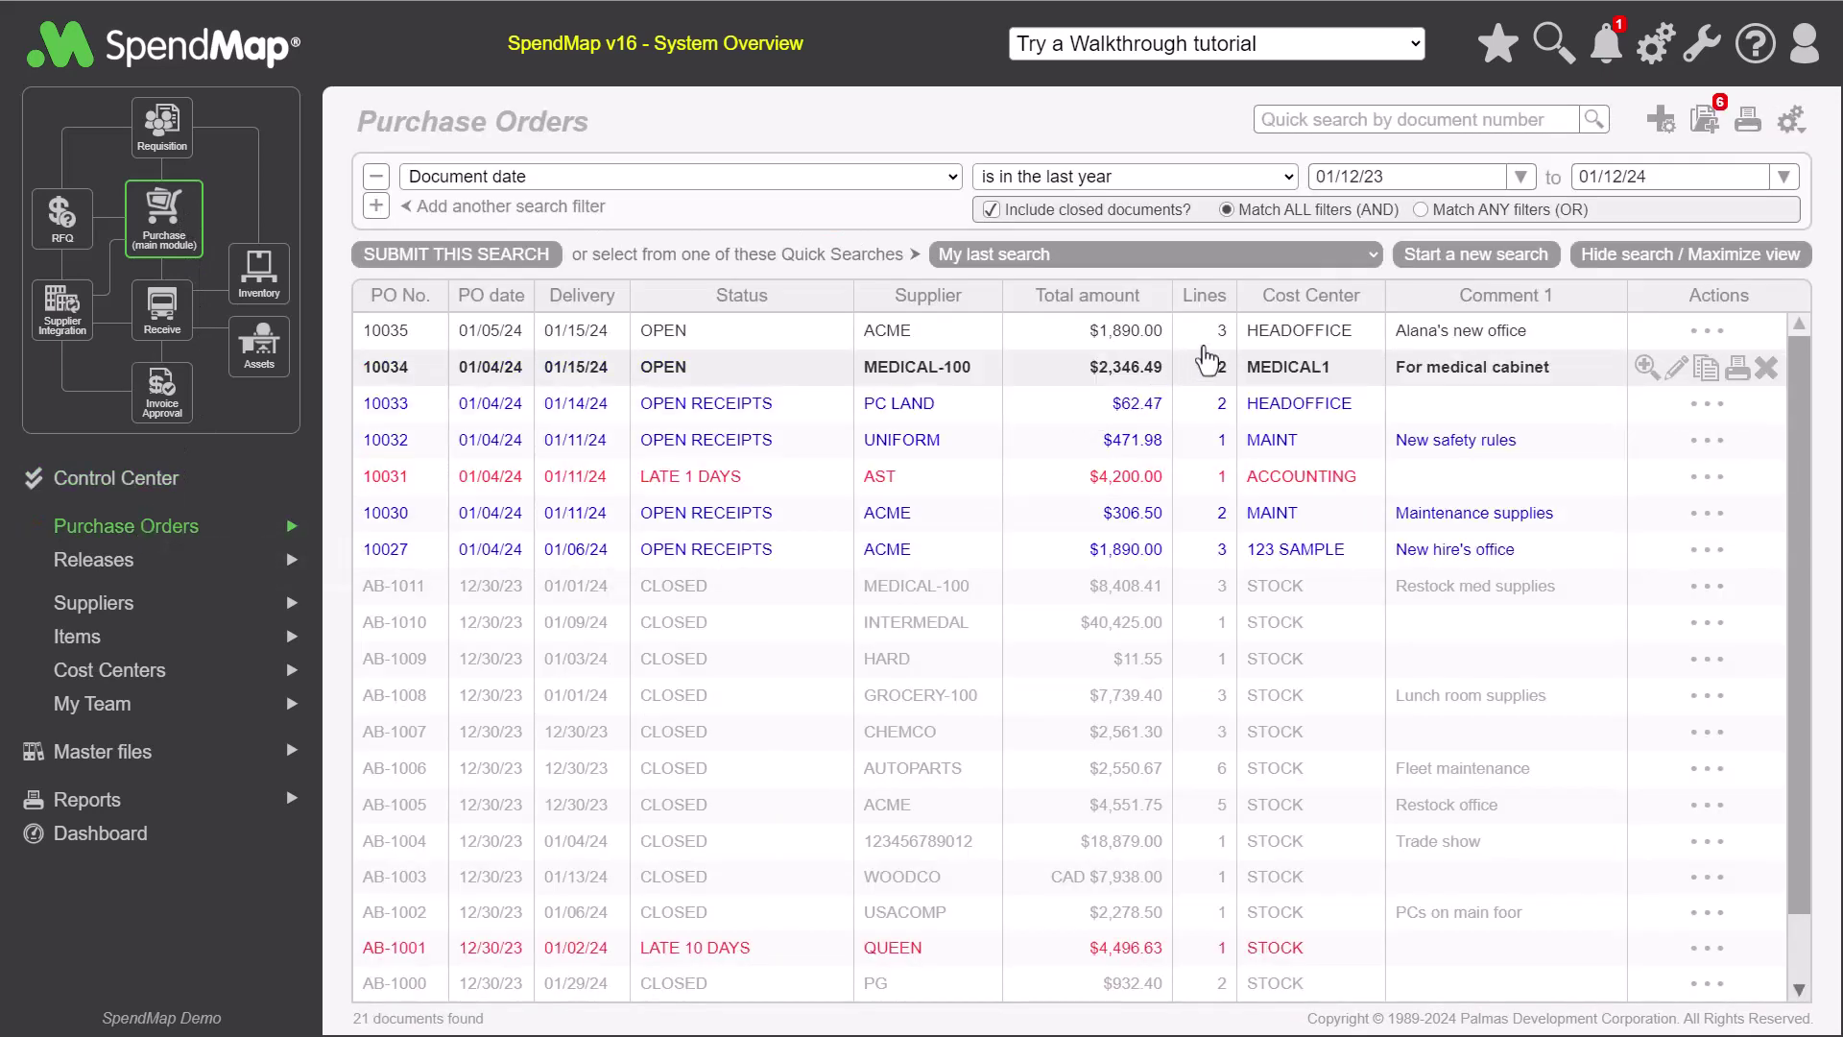
mouse_move(1220, 343)
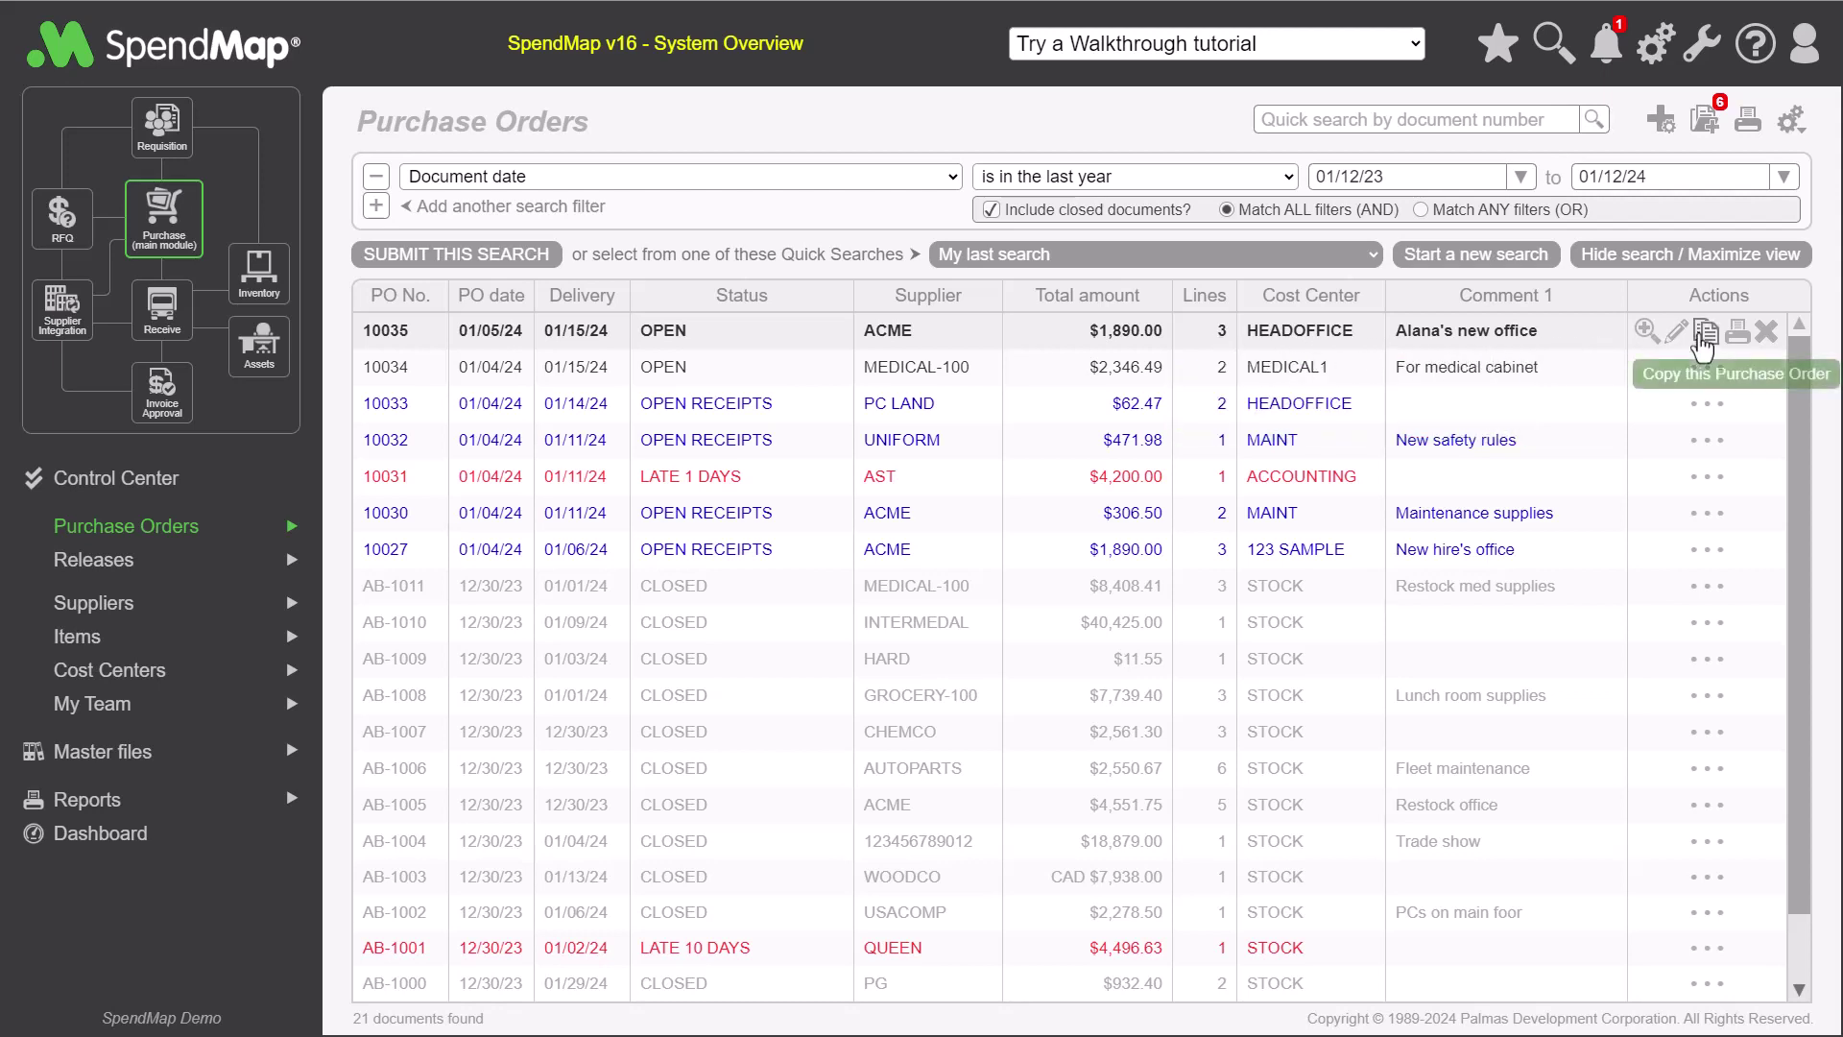
click(1704, 334)
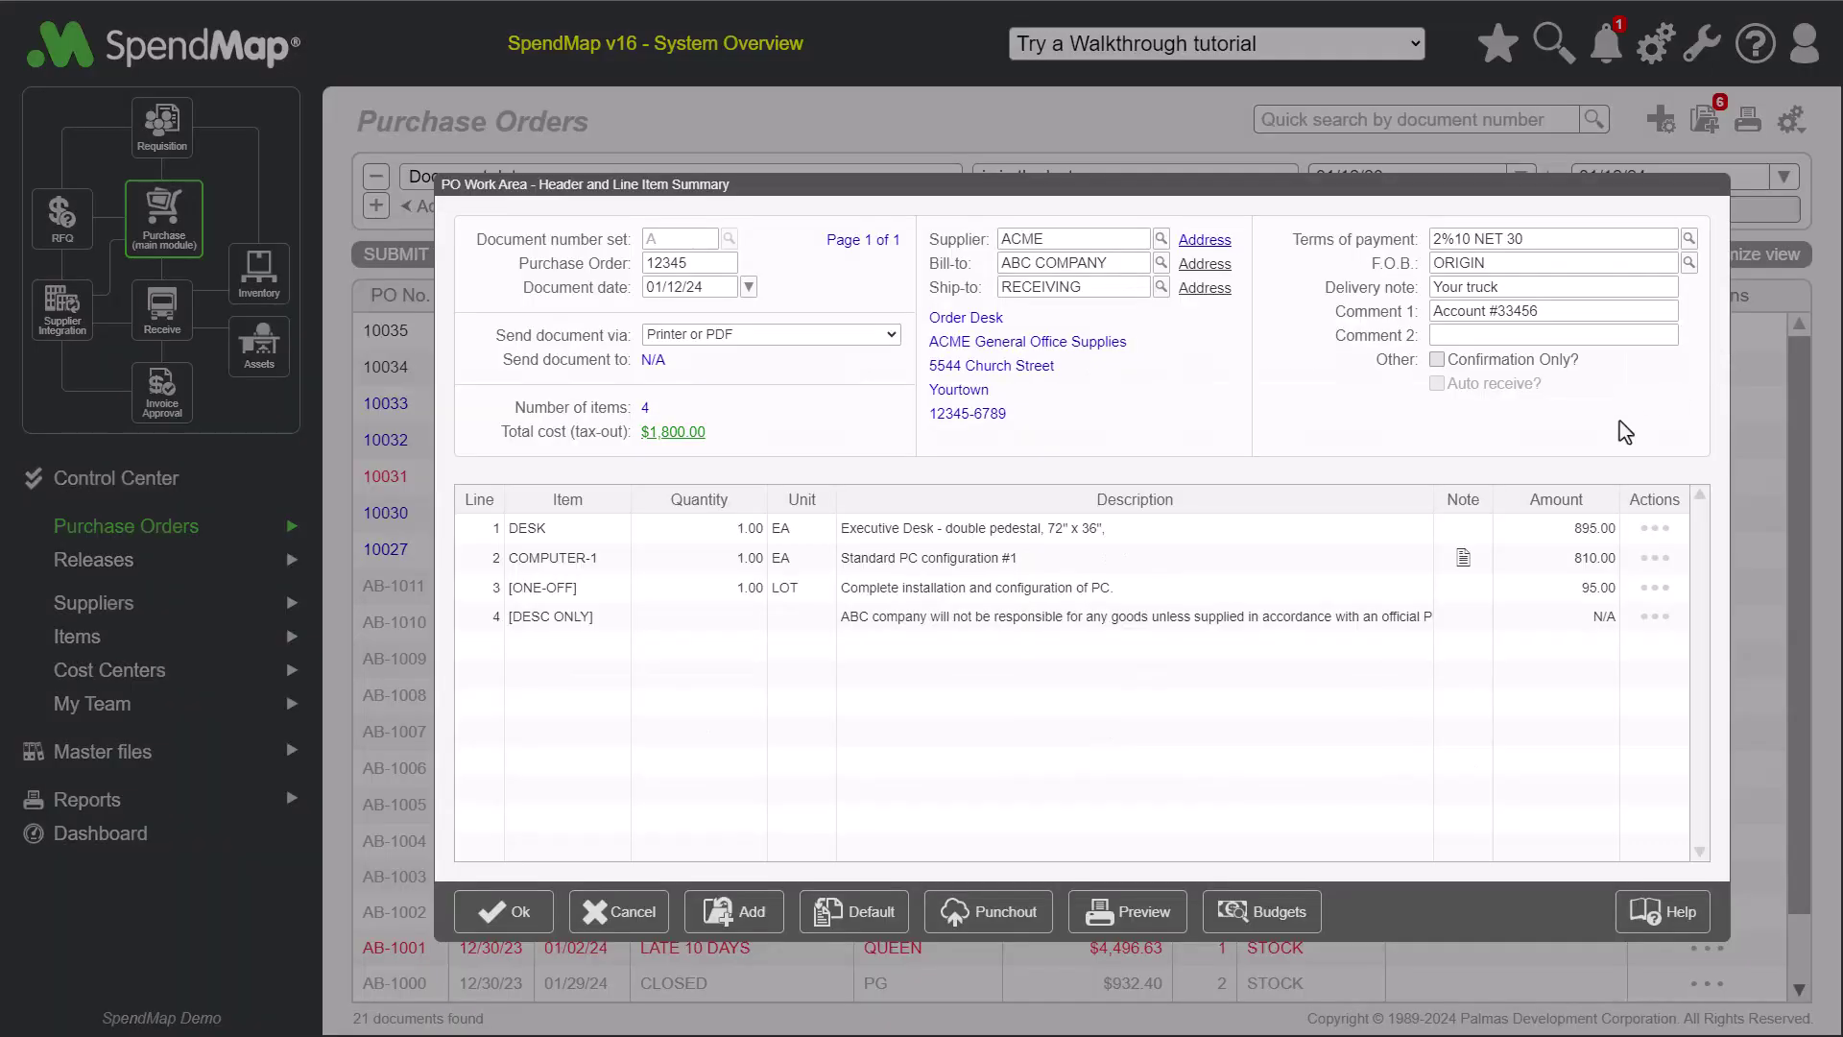
- Review the copy's header: supplier ACME, ship-to RECEIVING, PO number 12345, and send options
click(1074, 239)
click(1056, 288)
click(1056, 288)
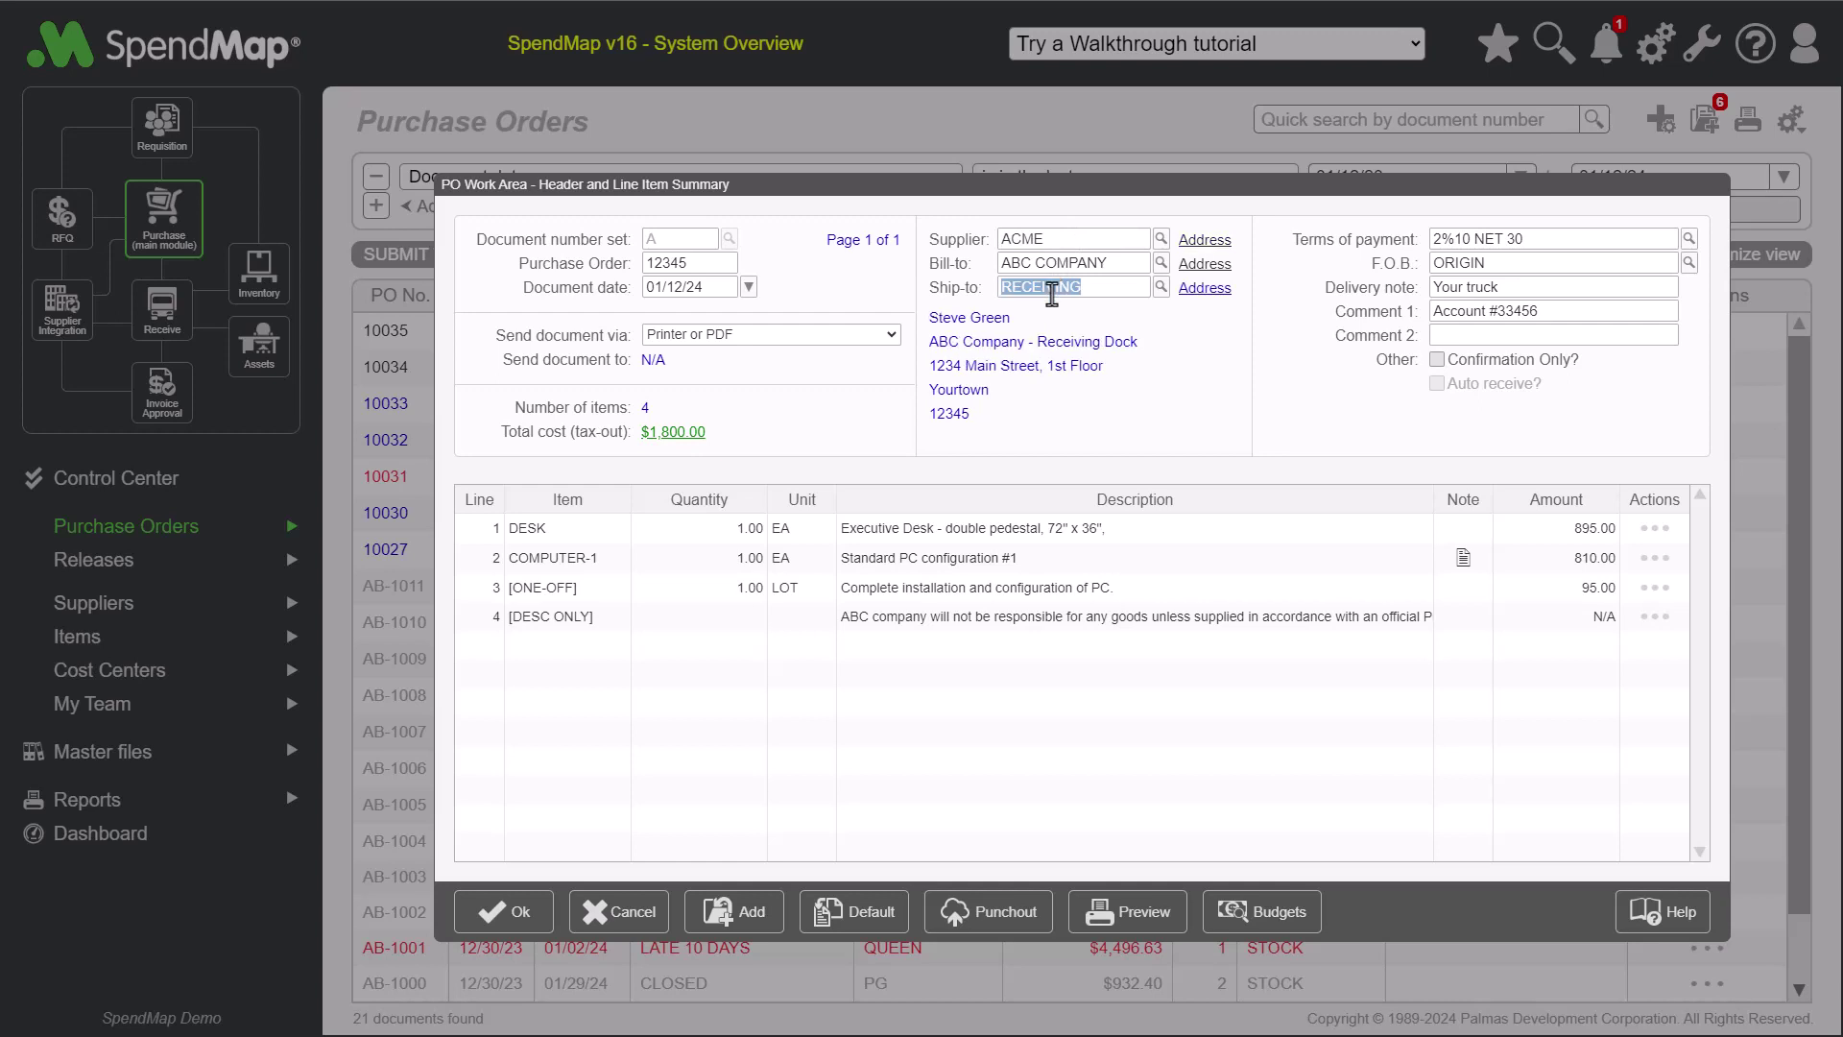
click(687, 265)
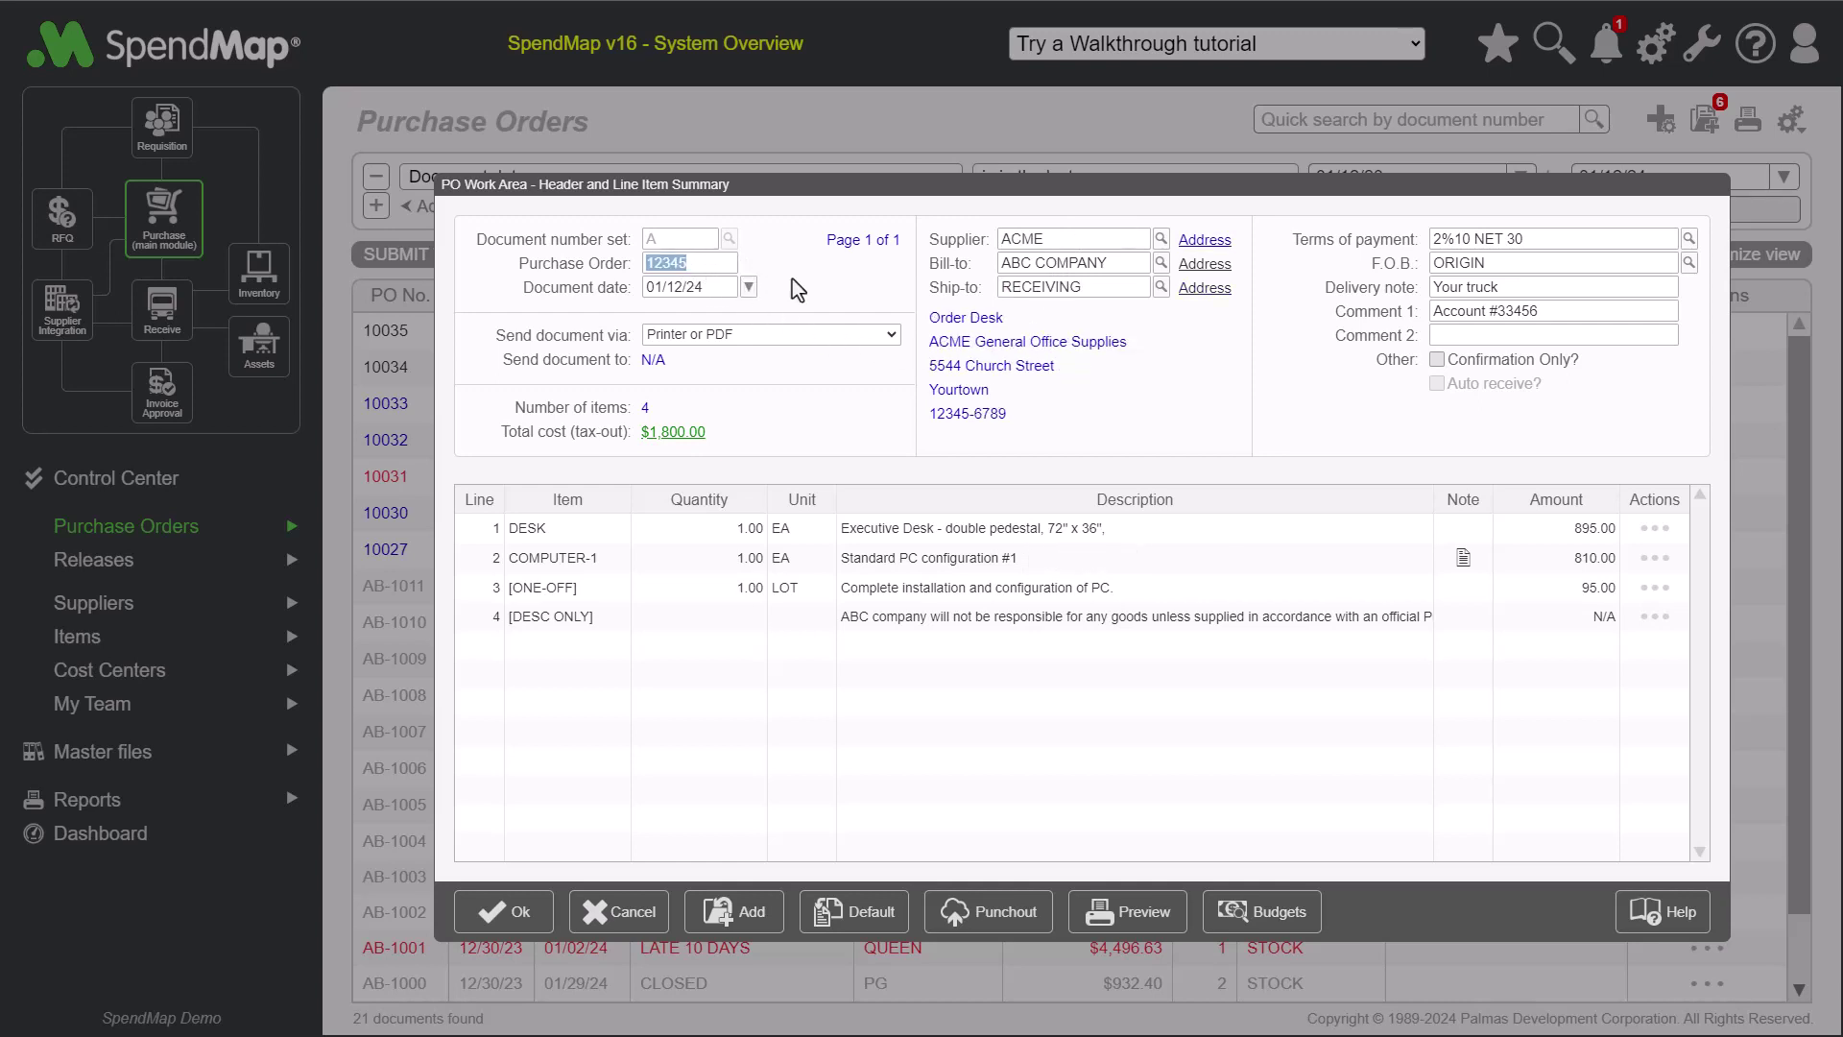
text(12345)
click(759, 336)
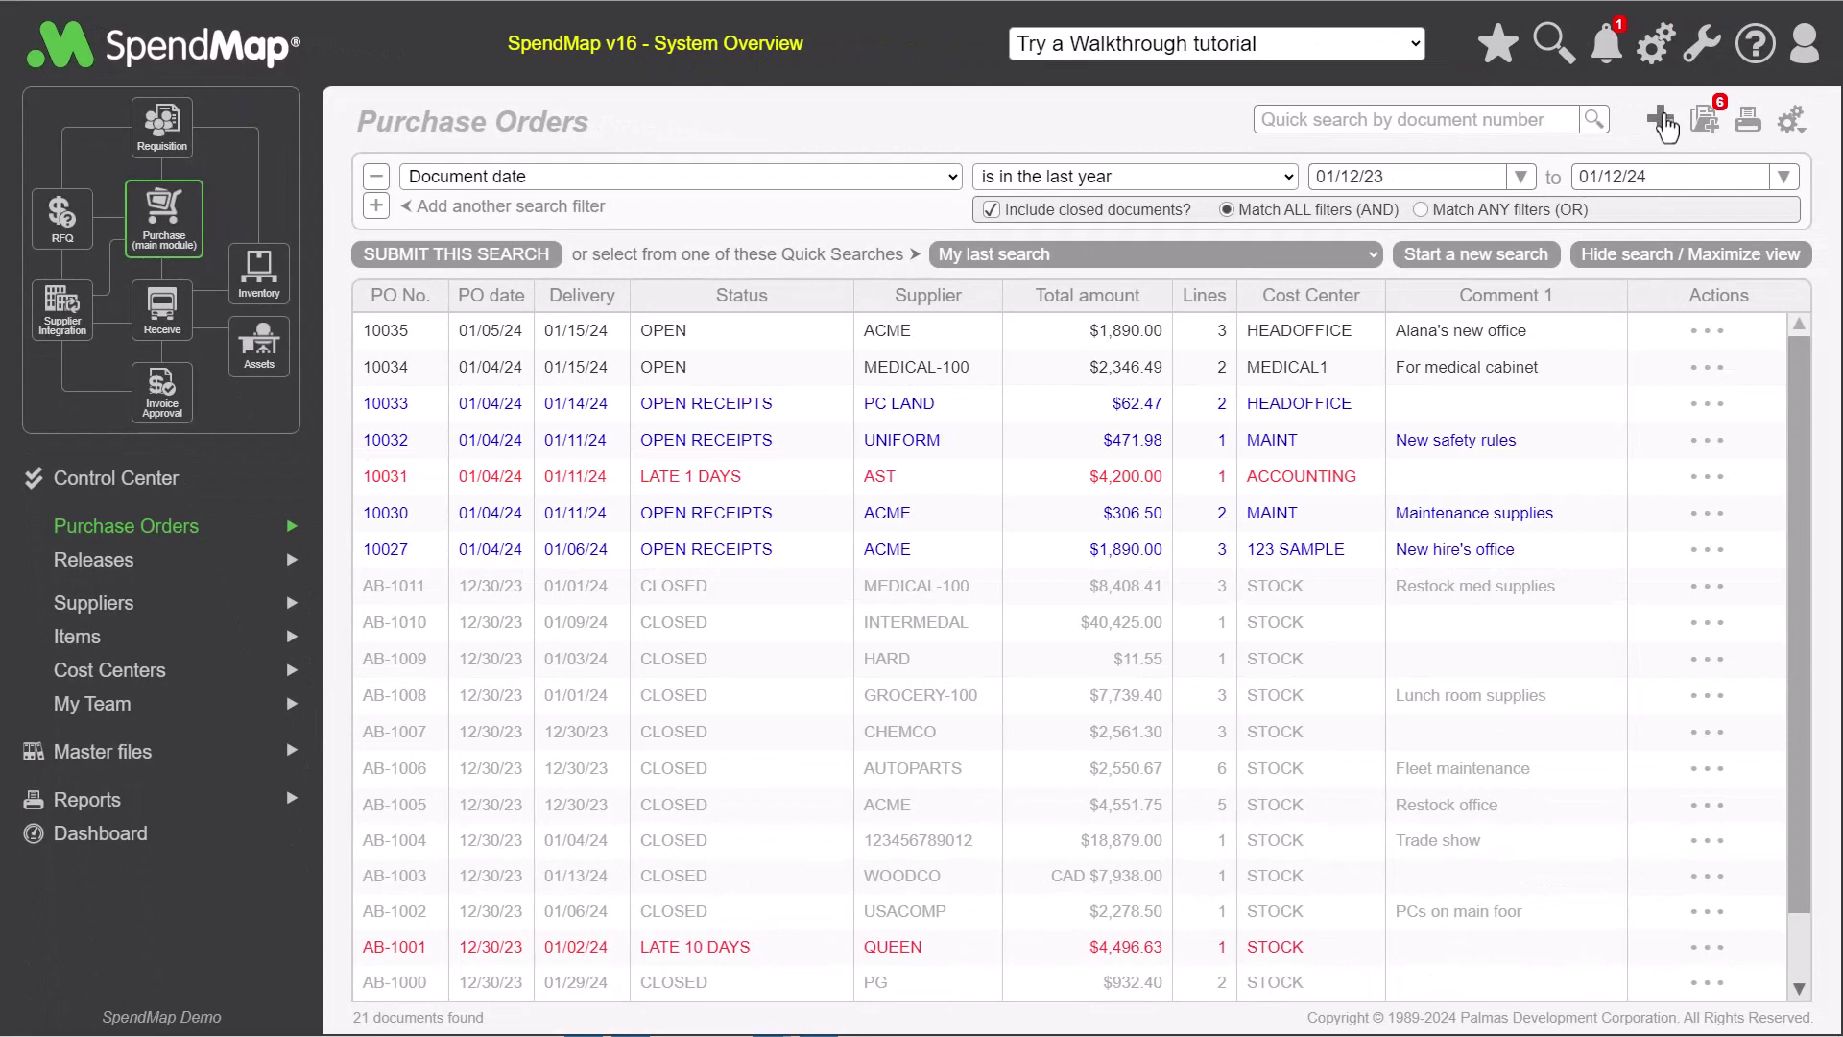
click(1664, 125)
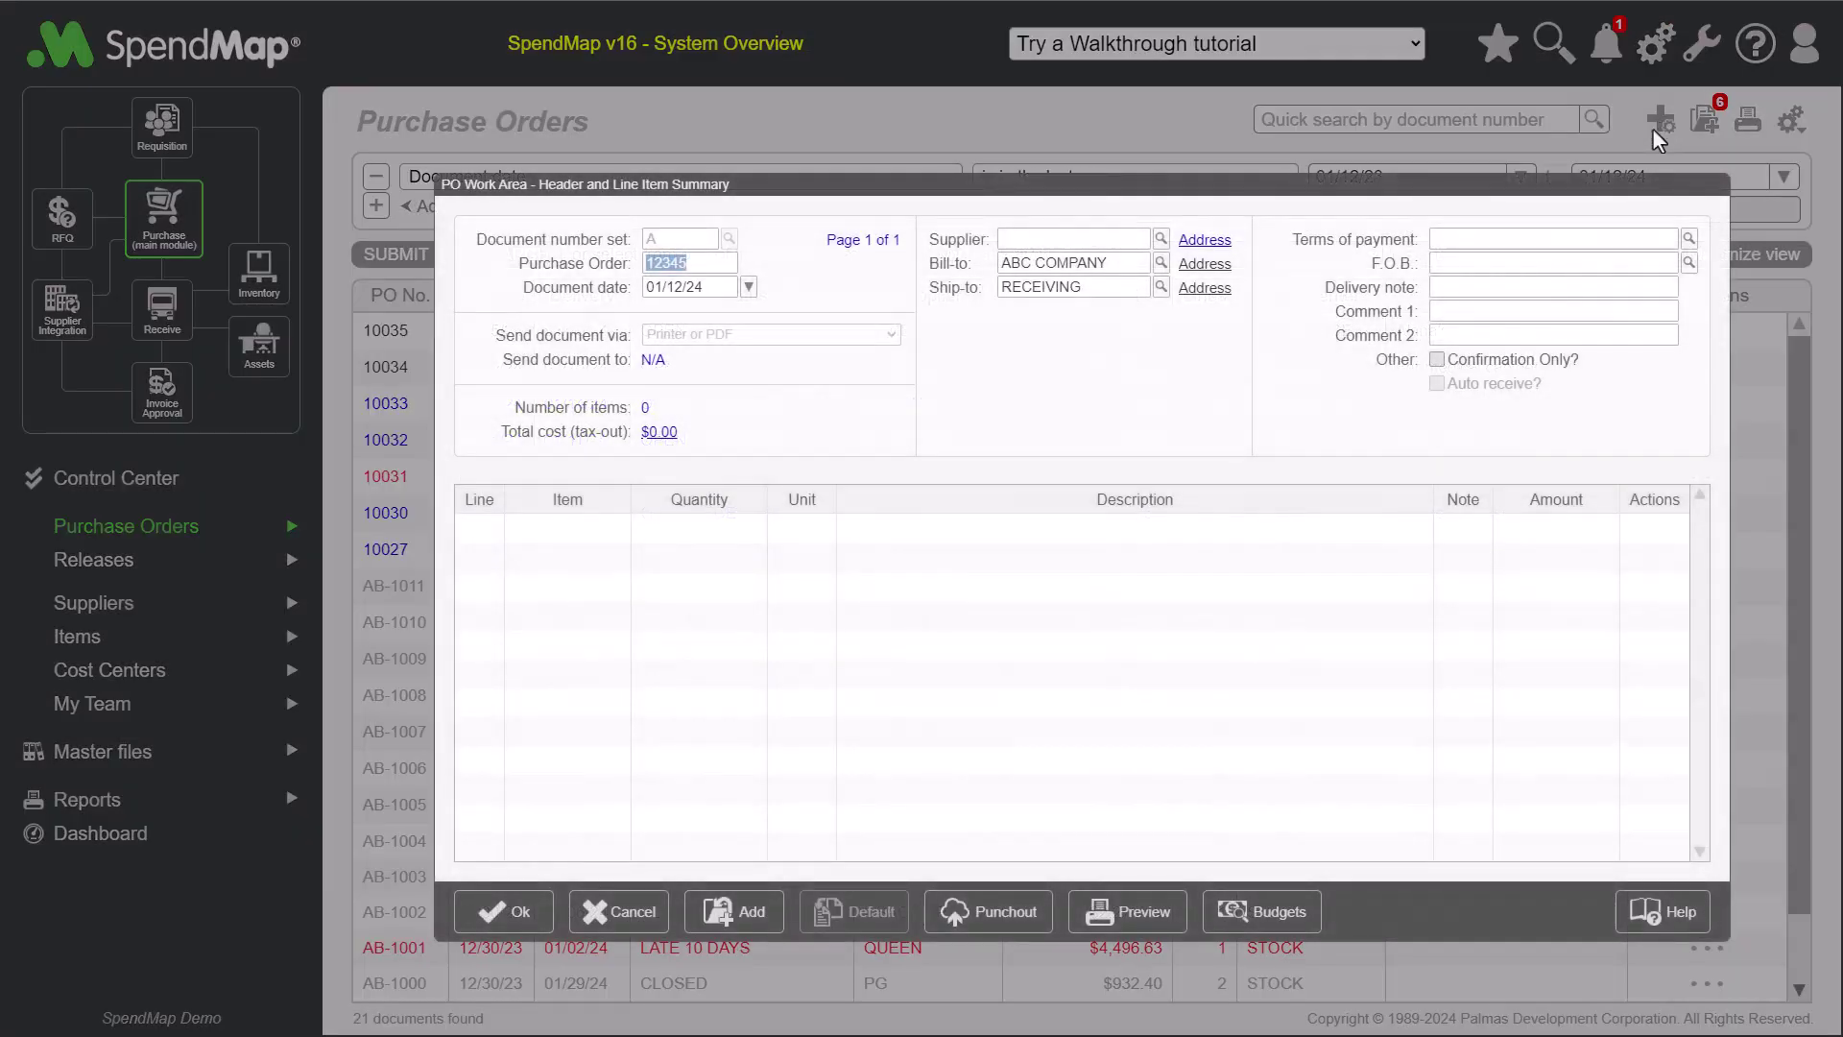
click(1161, 260)
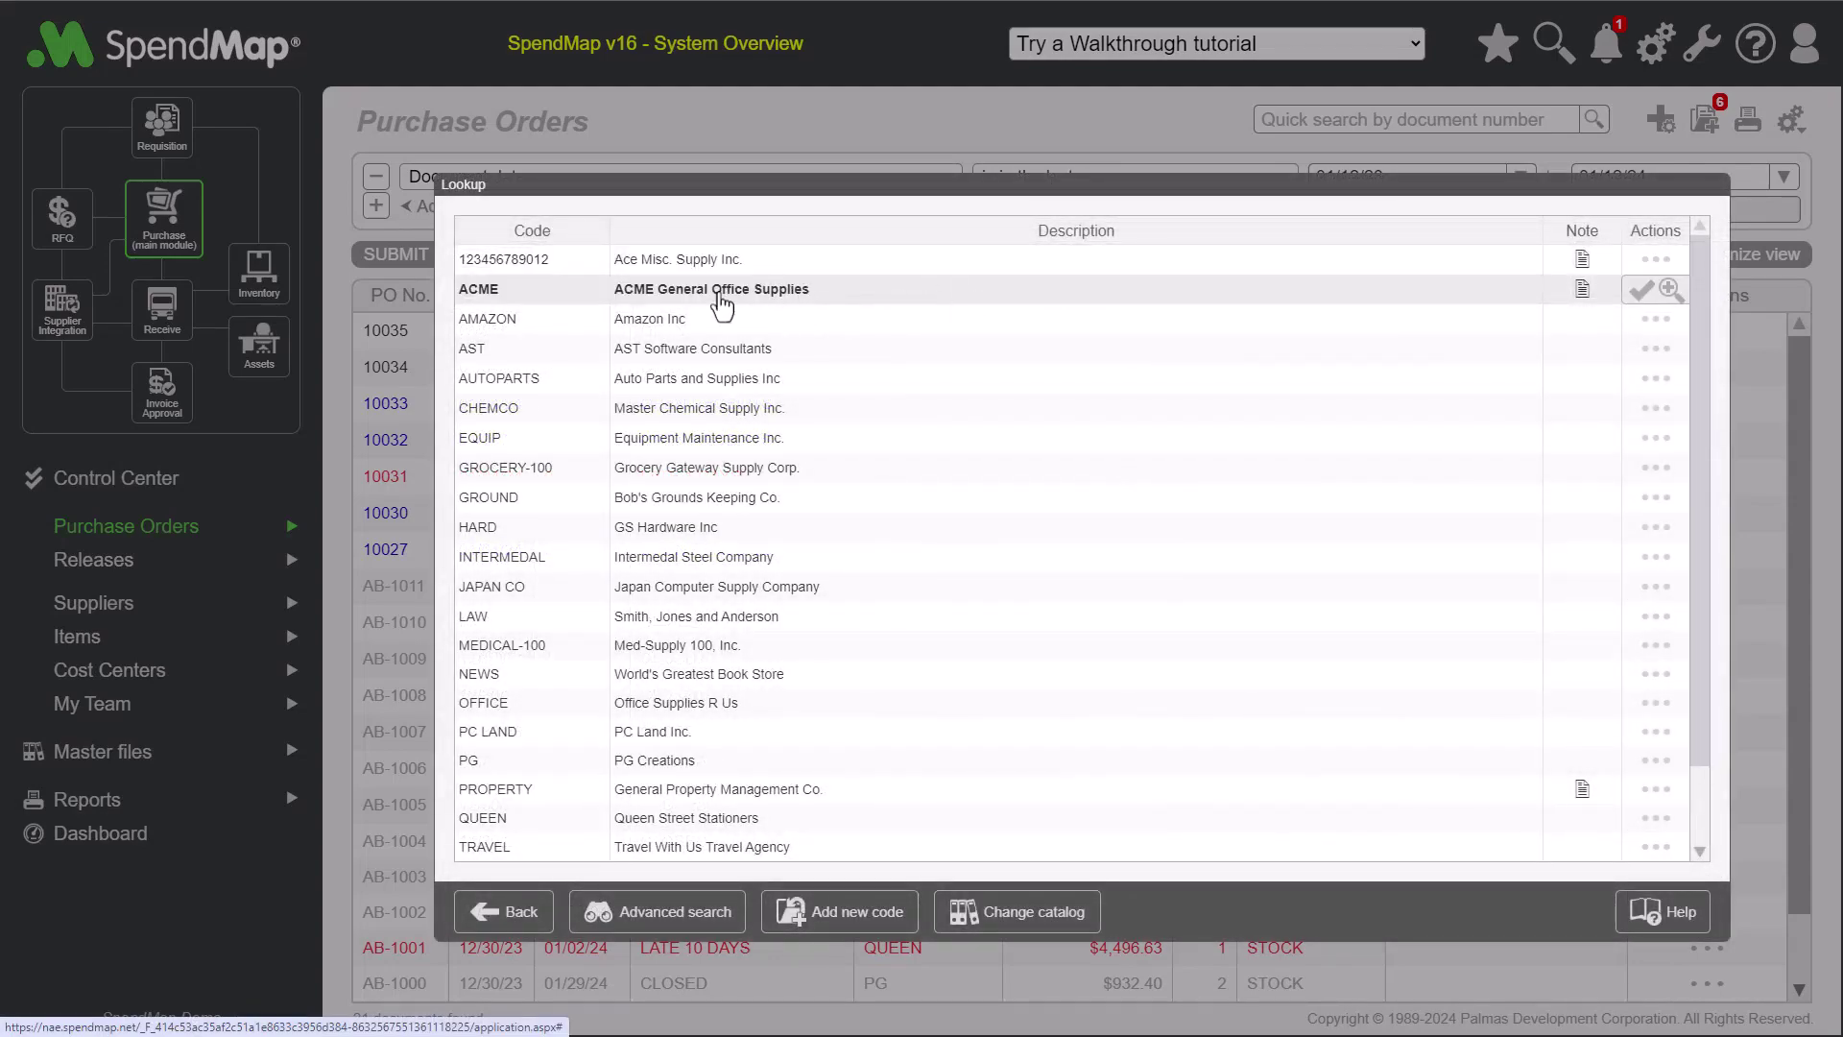
click(722, 305)
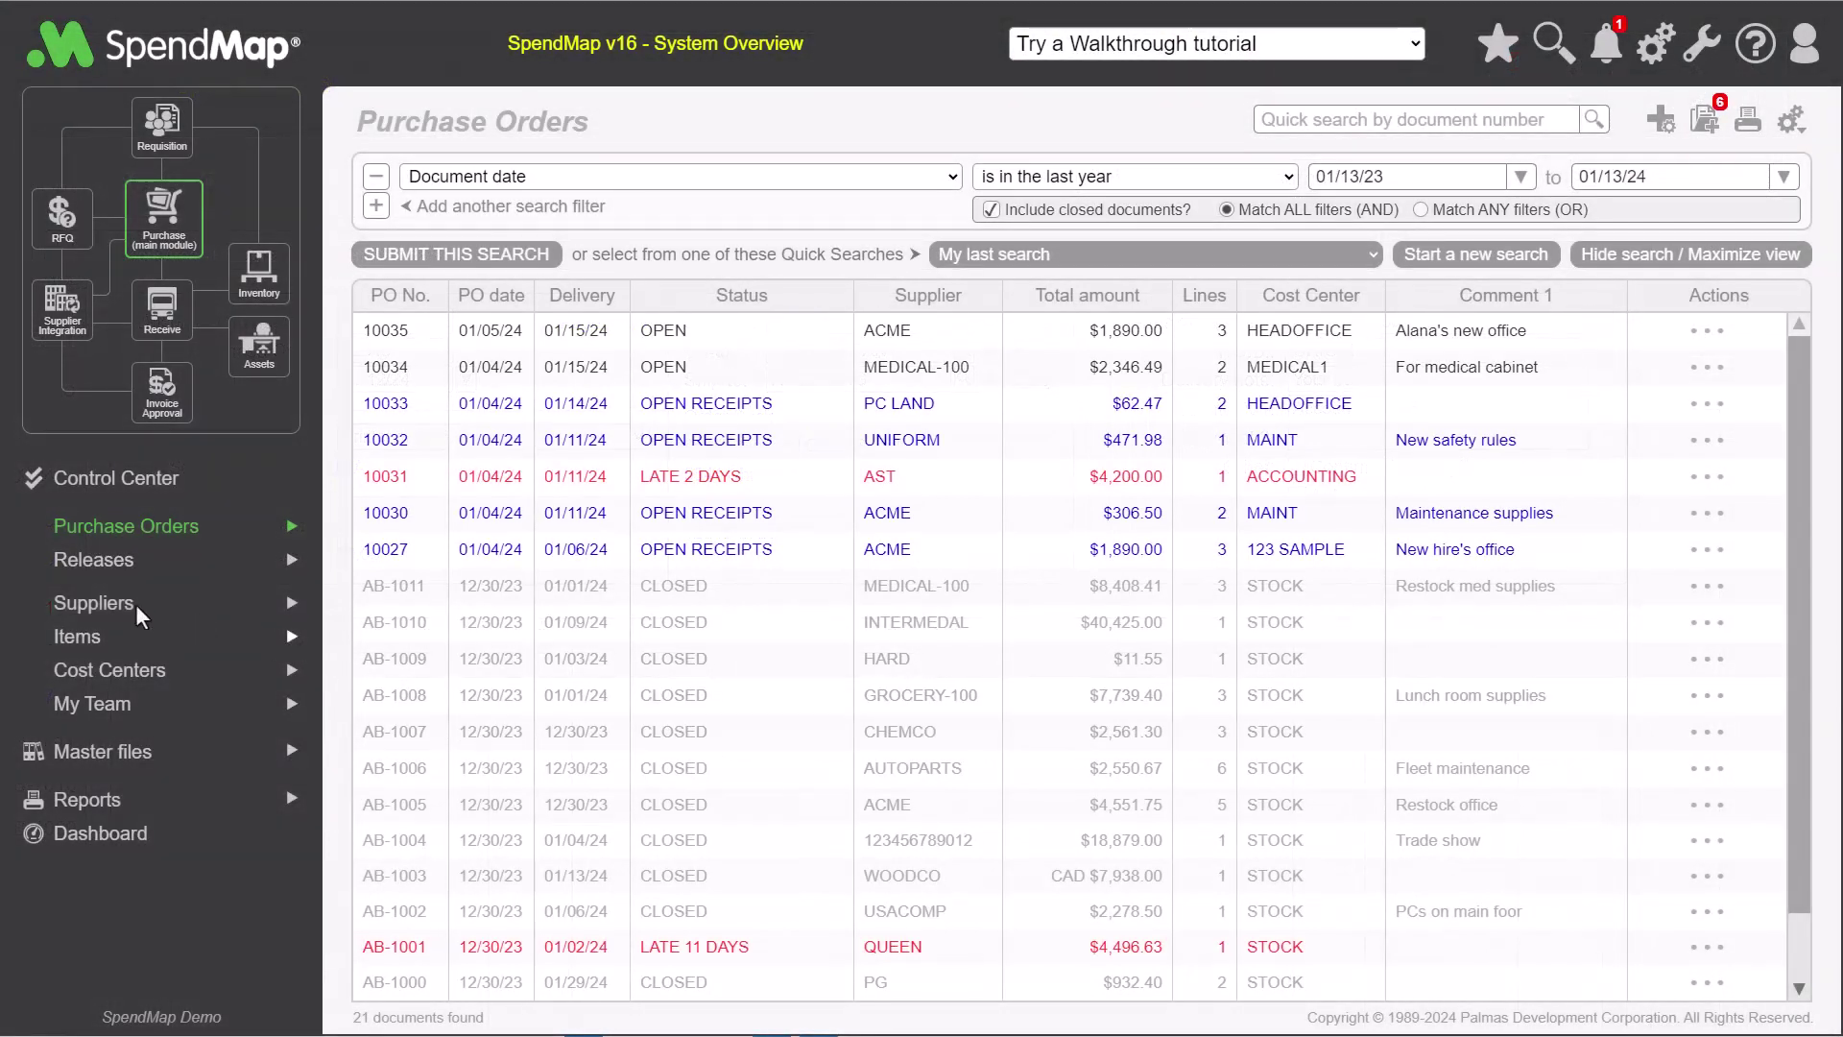
- Add item COMPUTER-1 from the Items list to a new purchase order
click(85, 641)
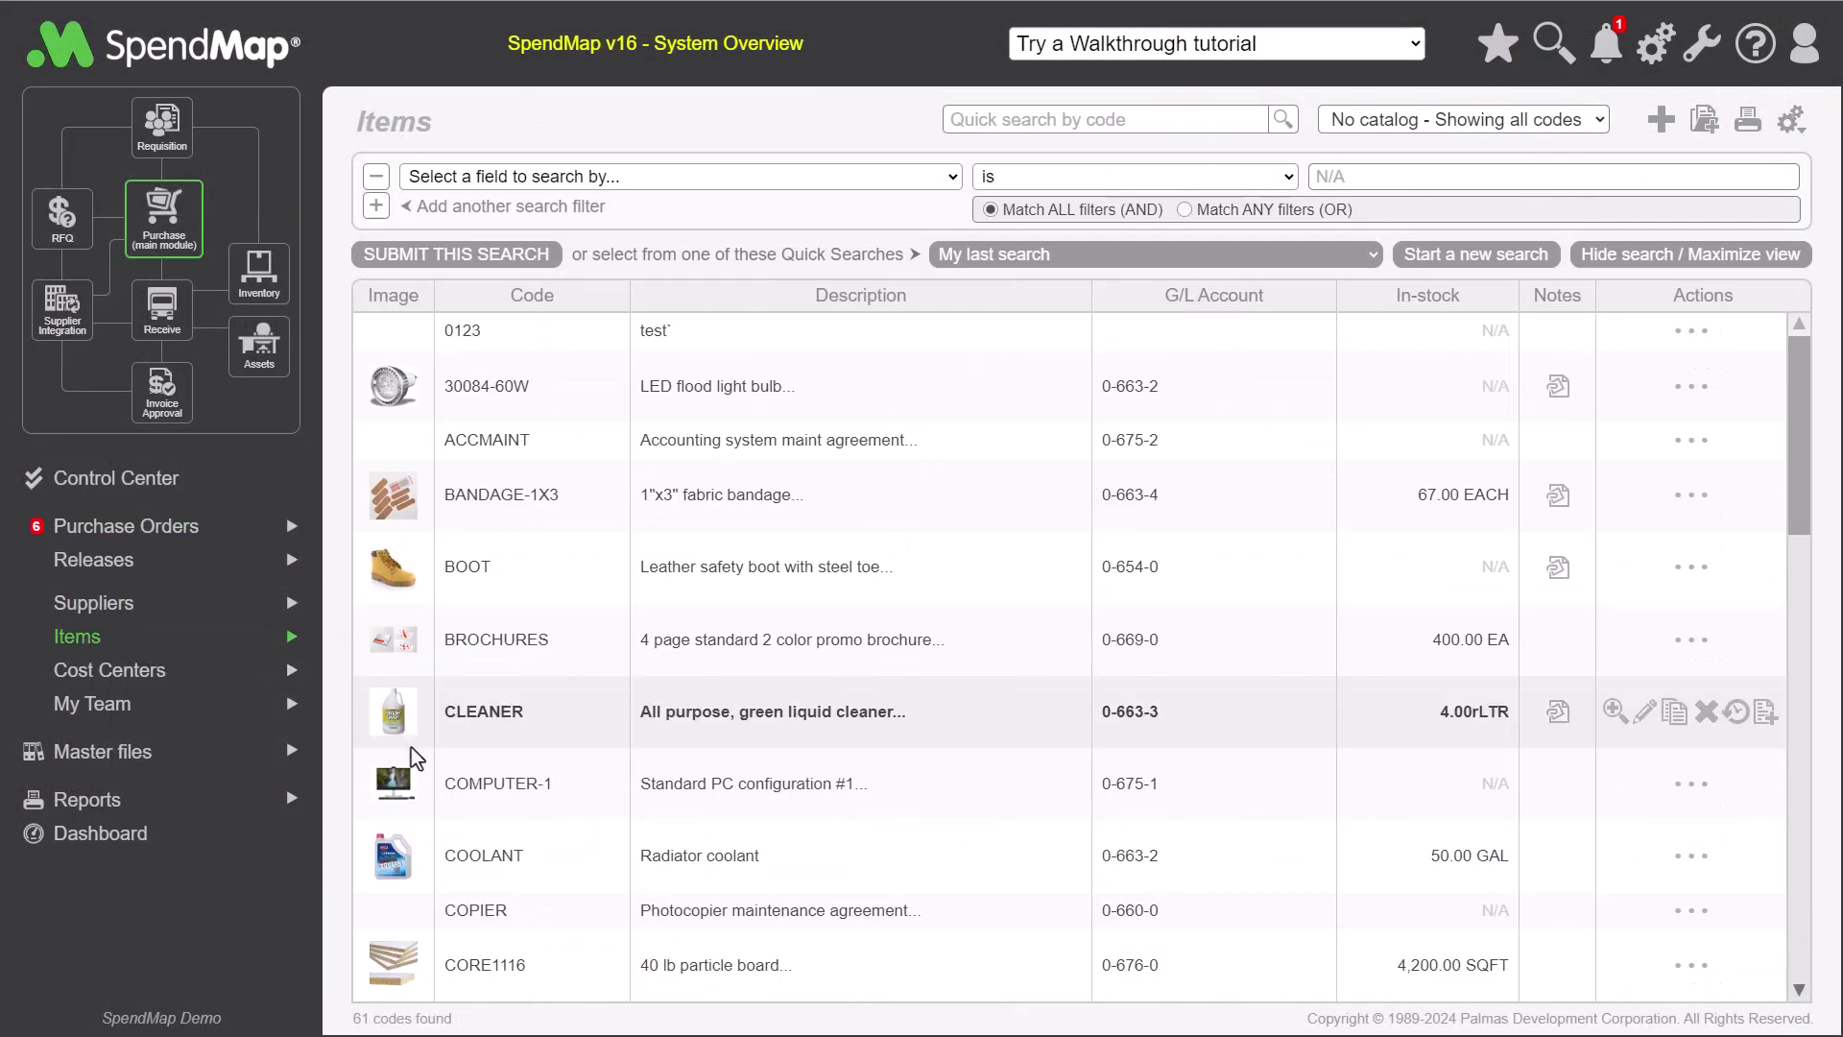
mouse_move(411, 795)
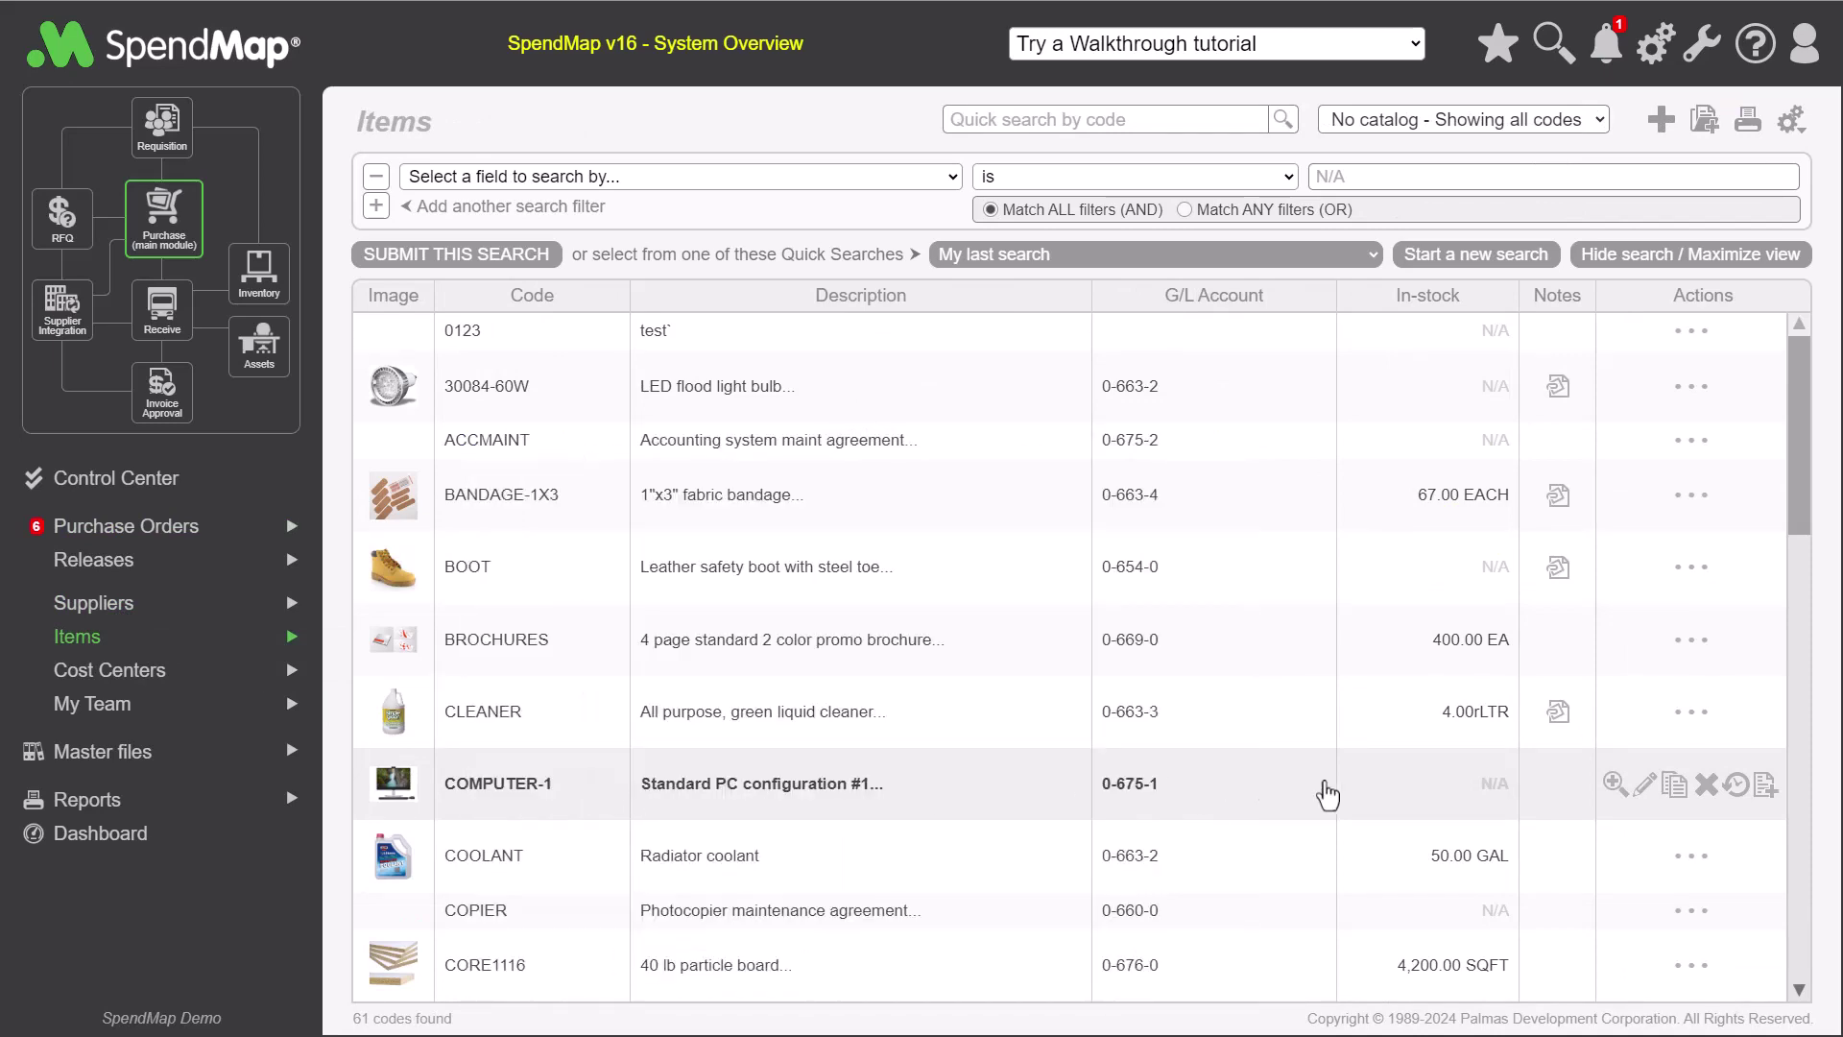
click(1765, 785)
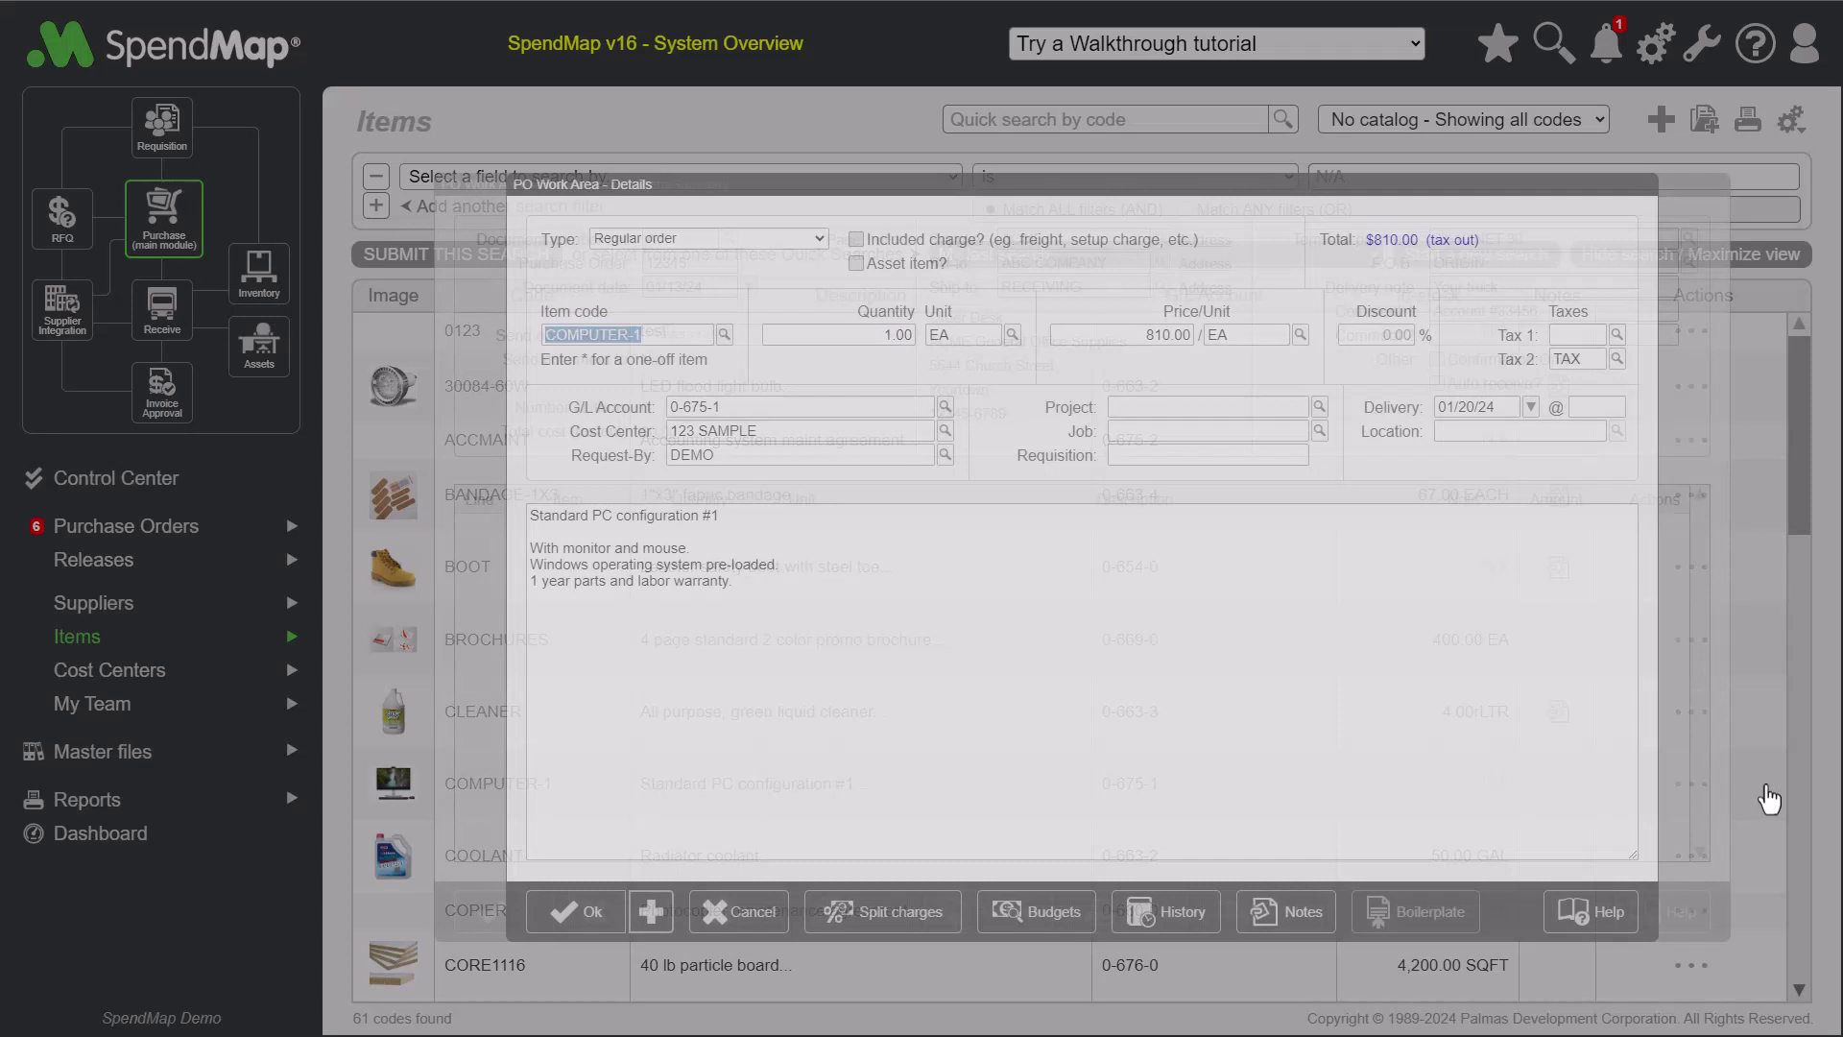
- Set the COMPUTER-1 line quantity to 5 and accept it, totalling $4,050.00
click(854, 333)
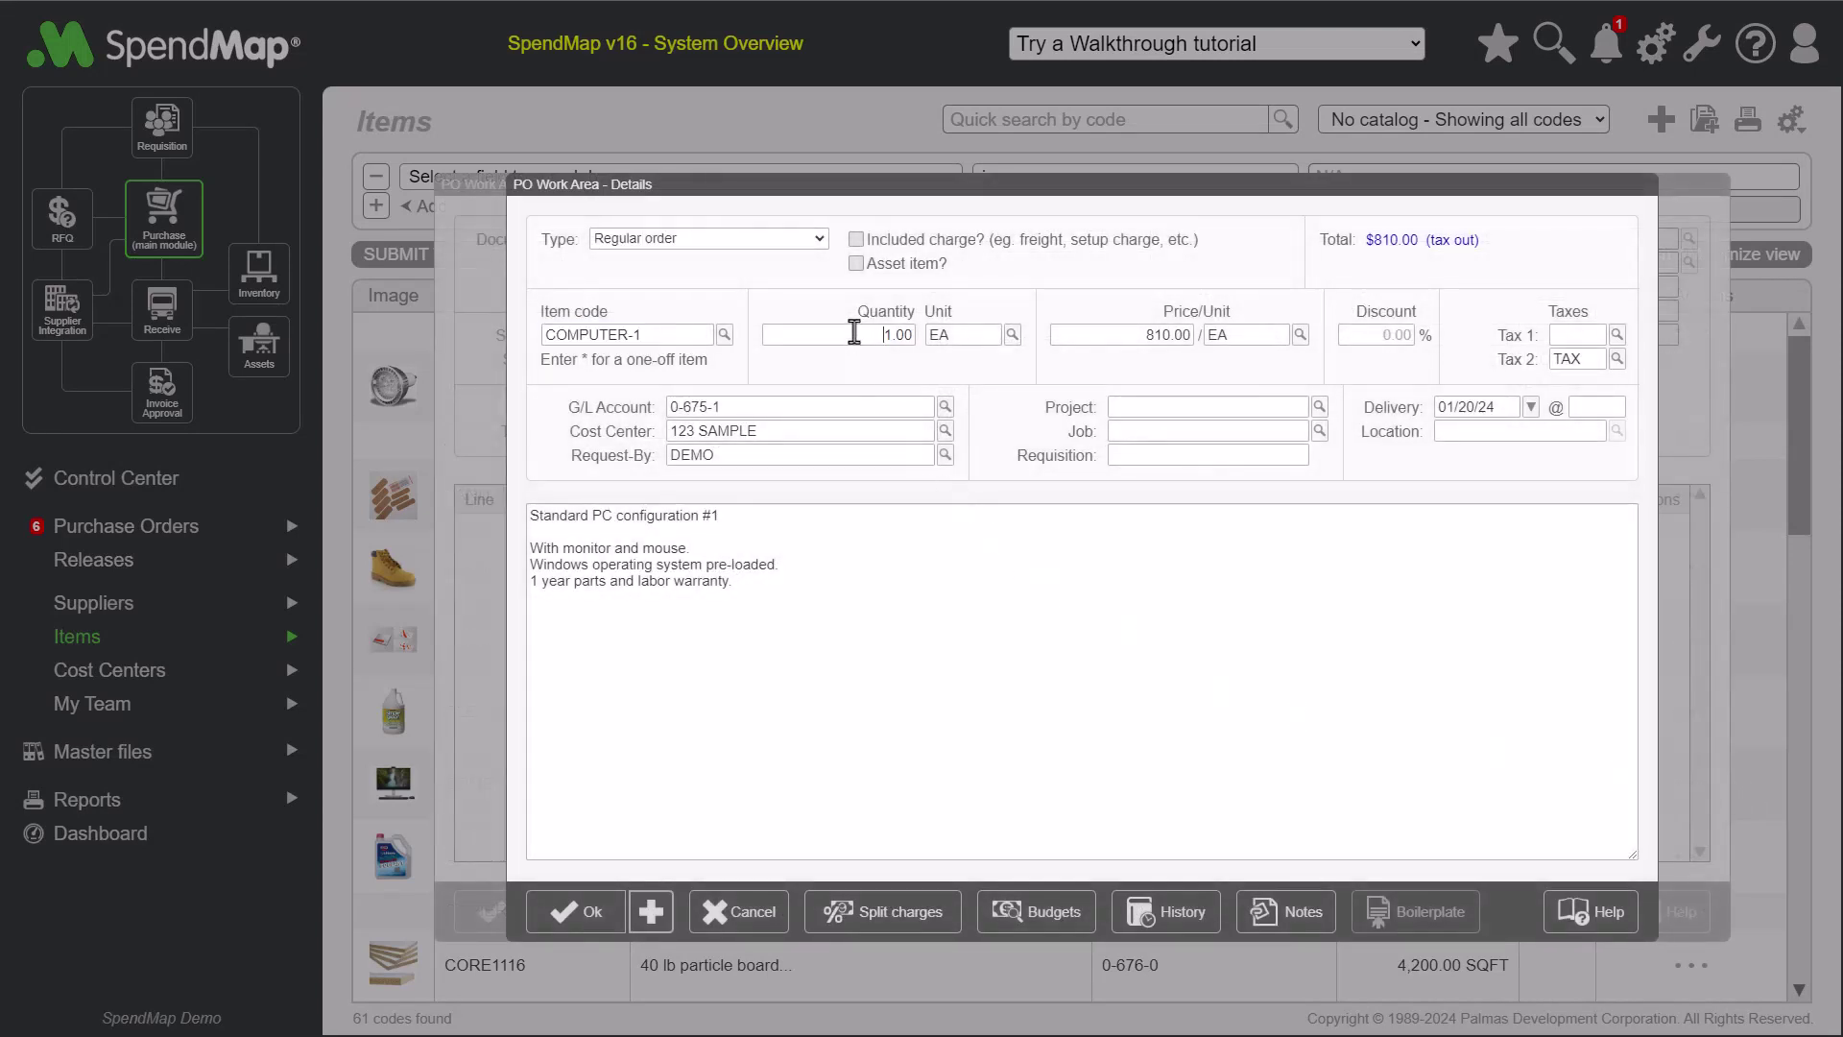
double_click(855, 333)
text(5)
click(727, 612)
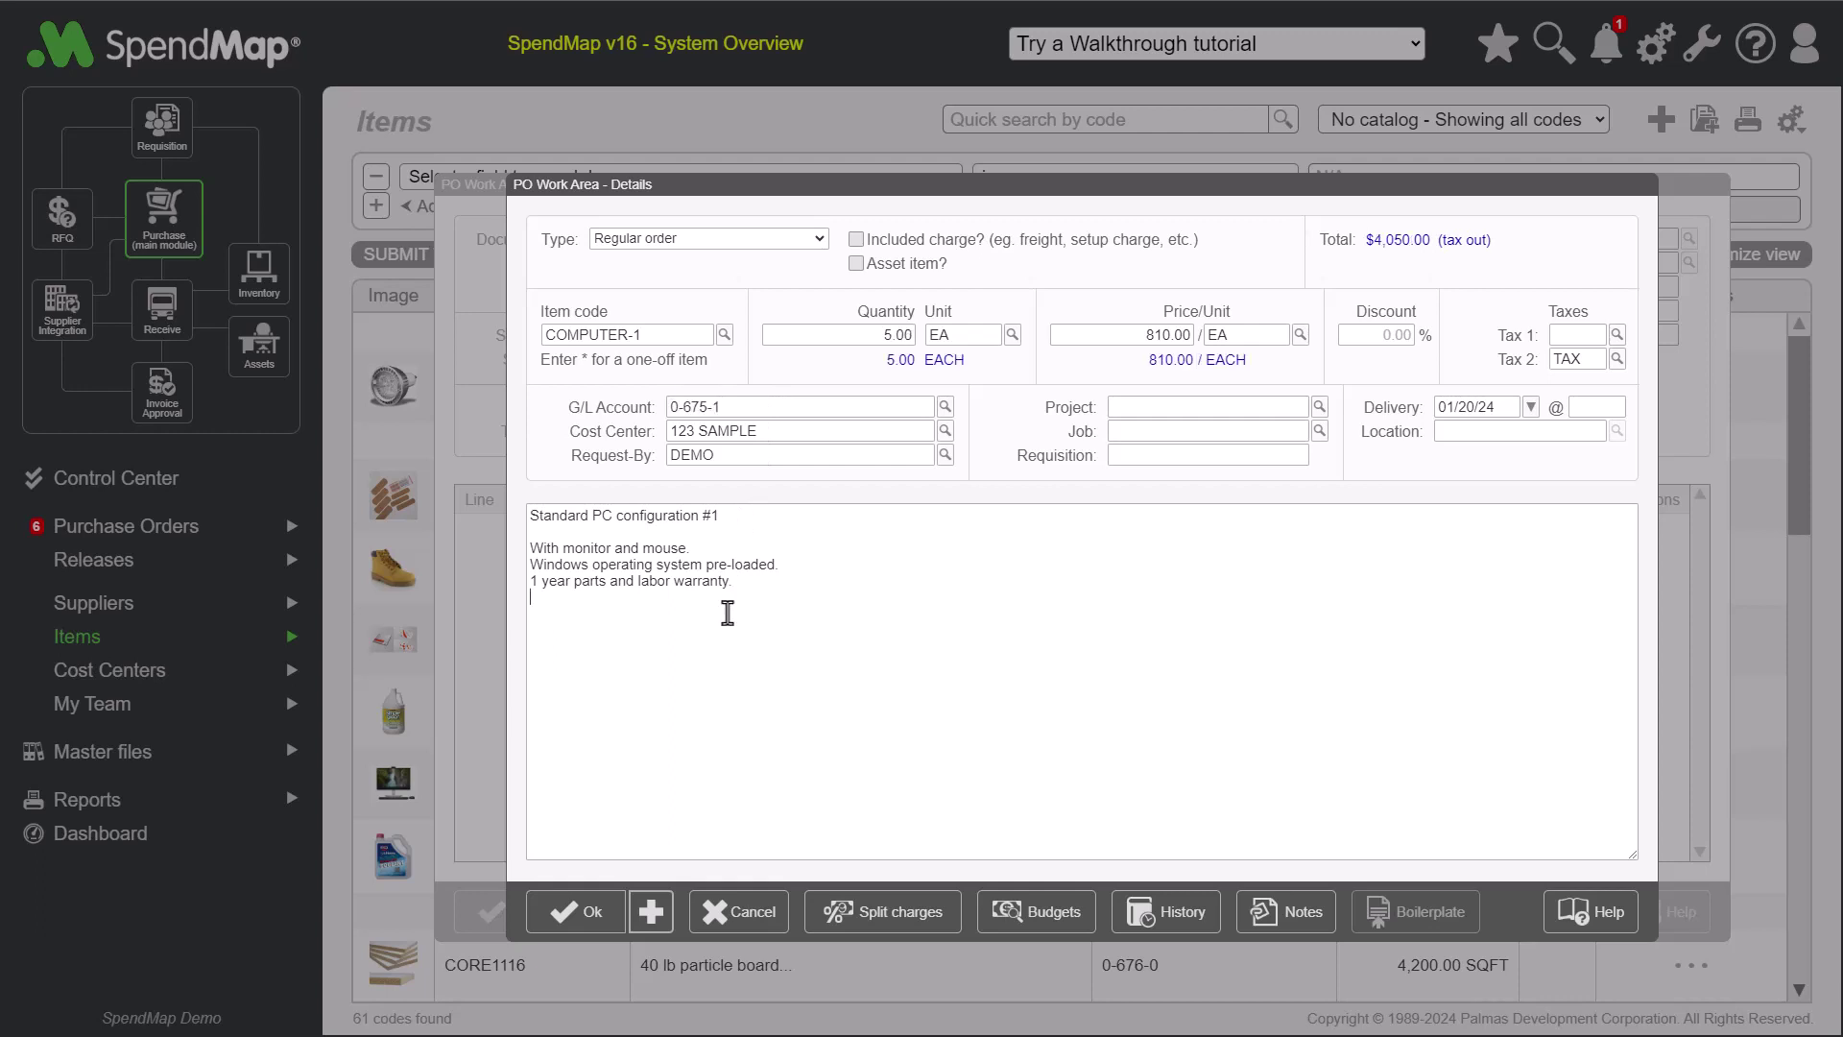
click(569, 912)
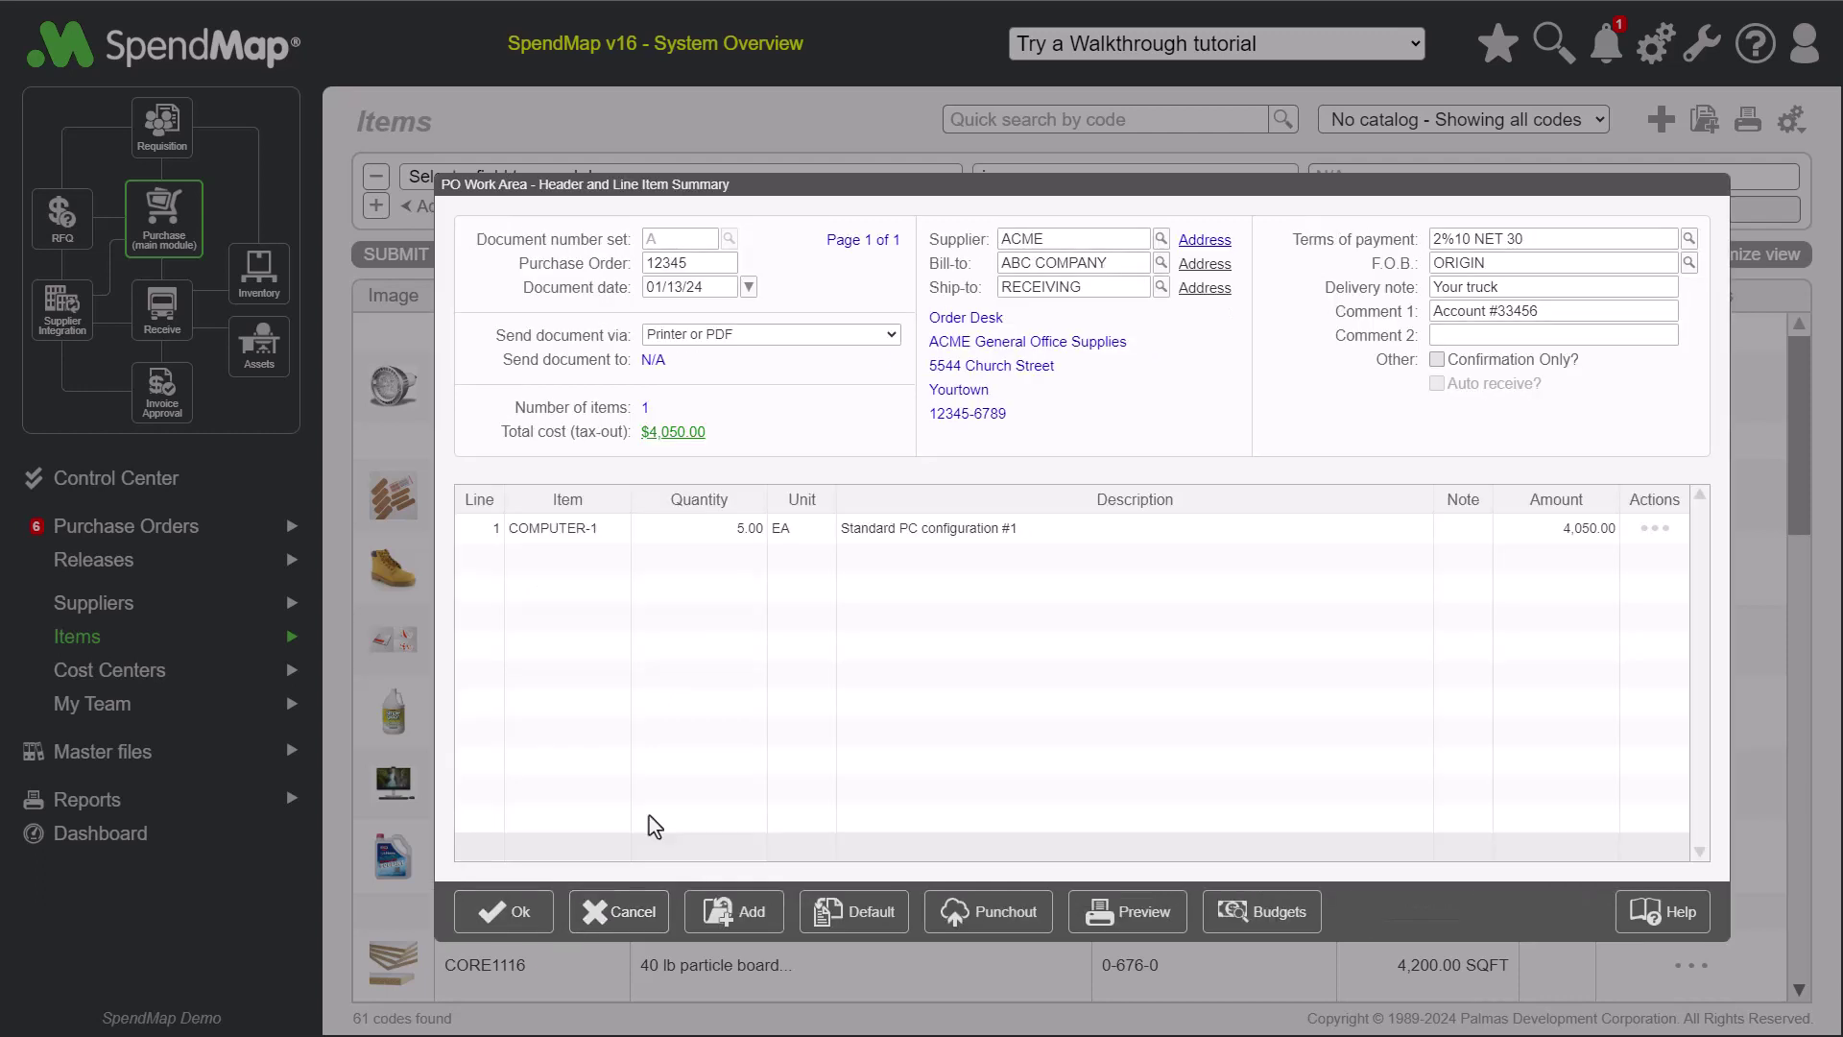
click(745, 338)
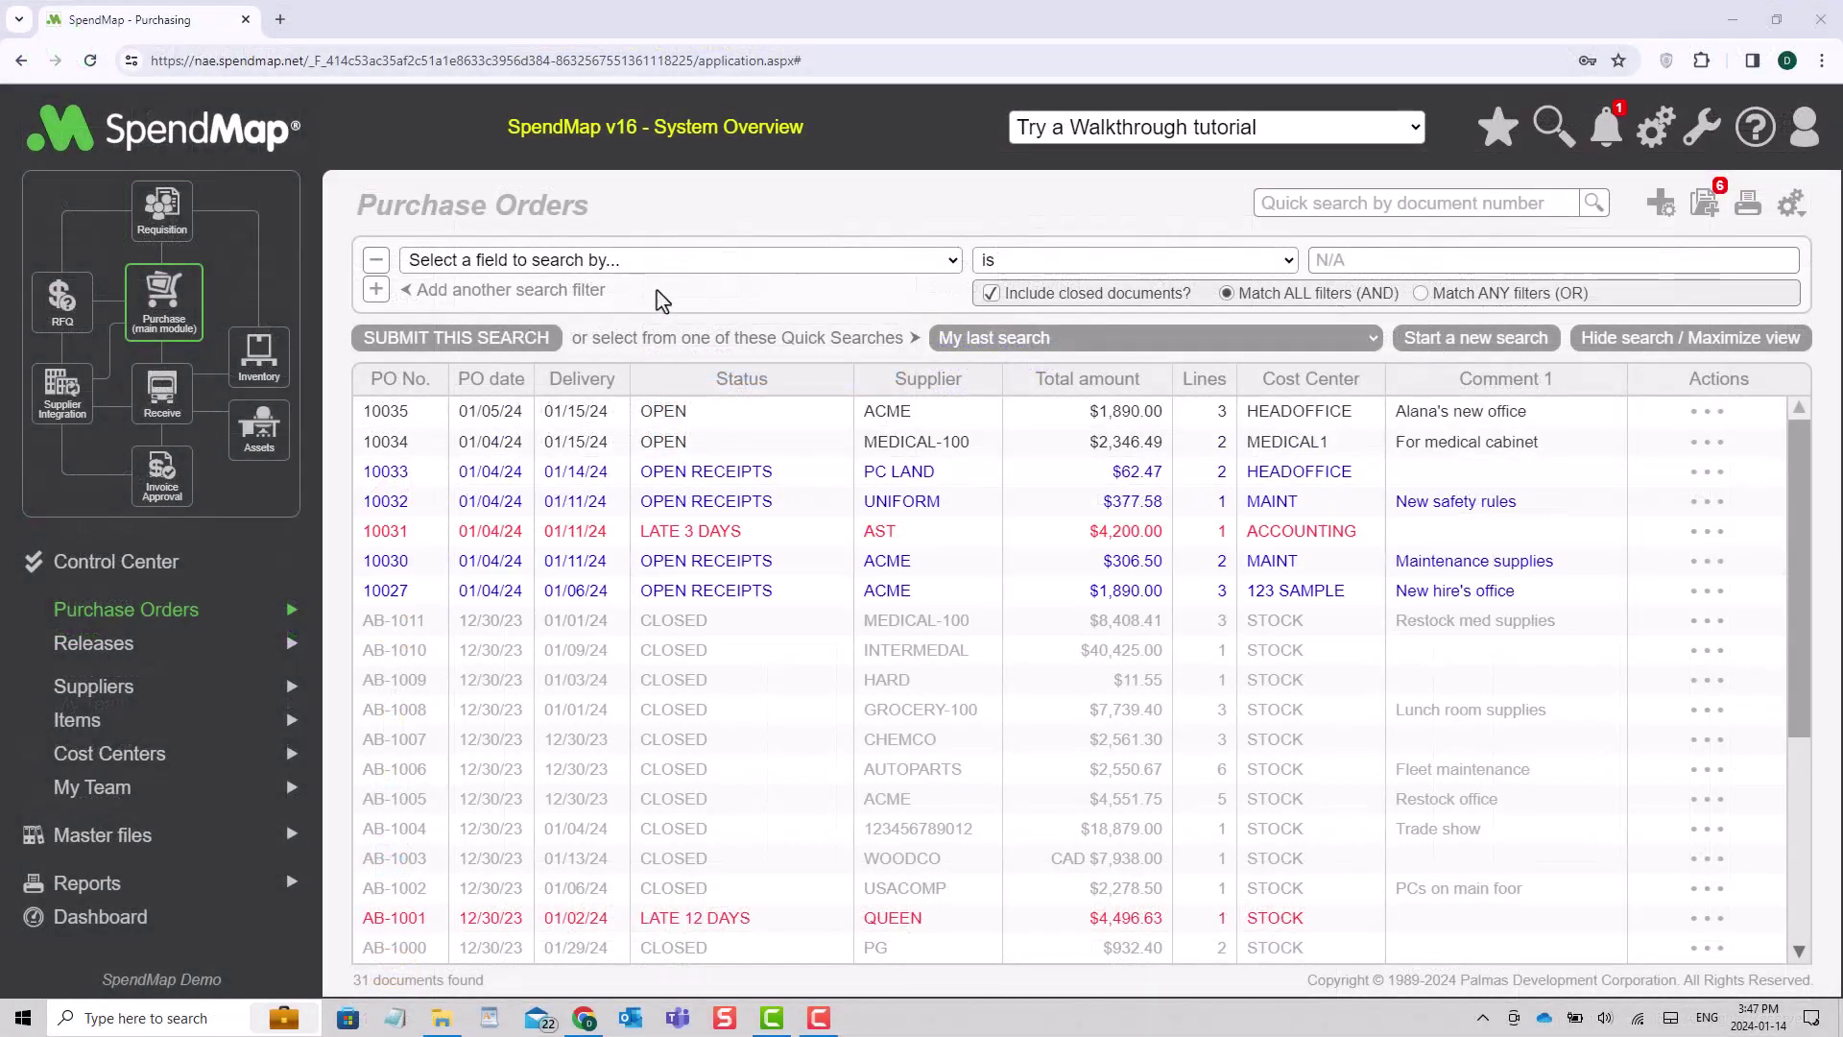
- Filter the Purchase Orders list with the Late POs quick search, leaving 10031 and AB-1001
click(653, 274)
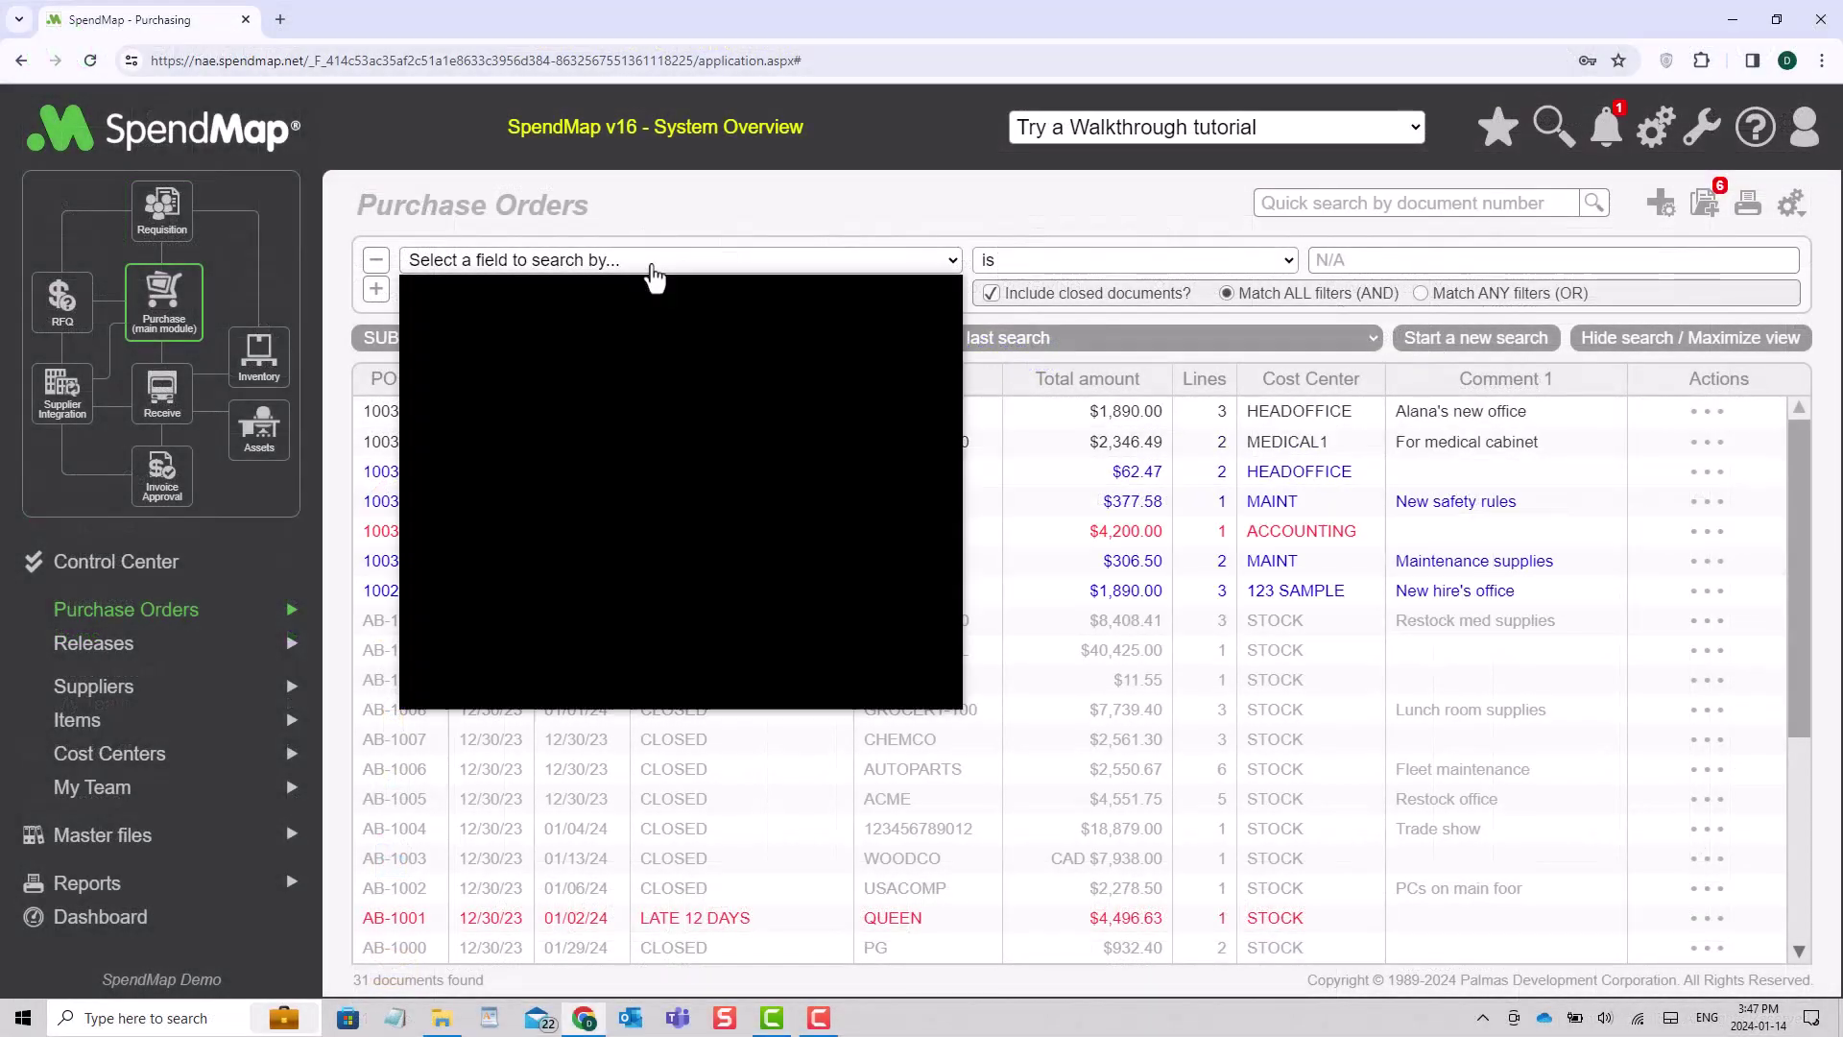
click(652, 267)
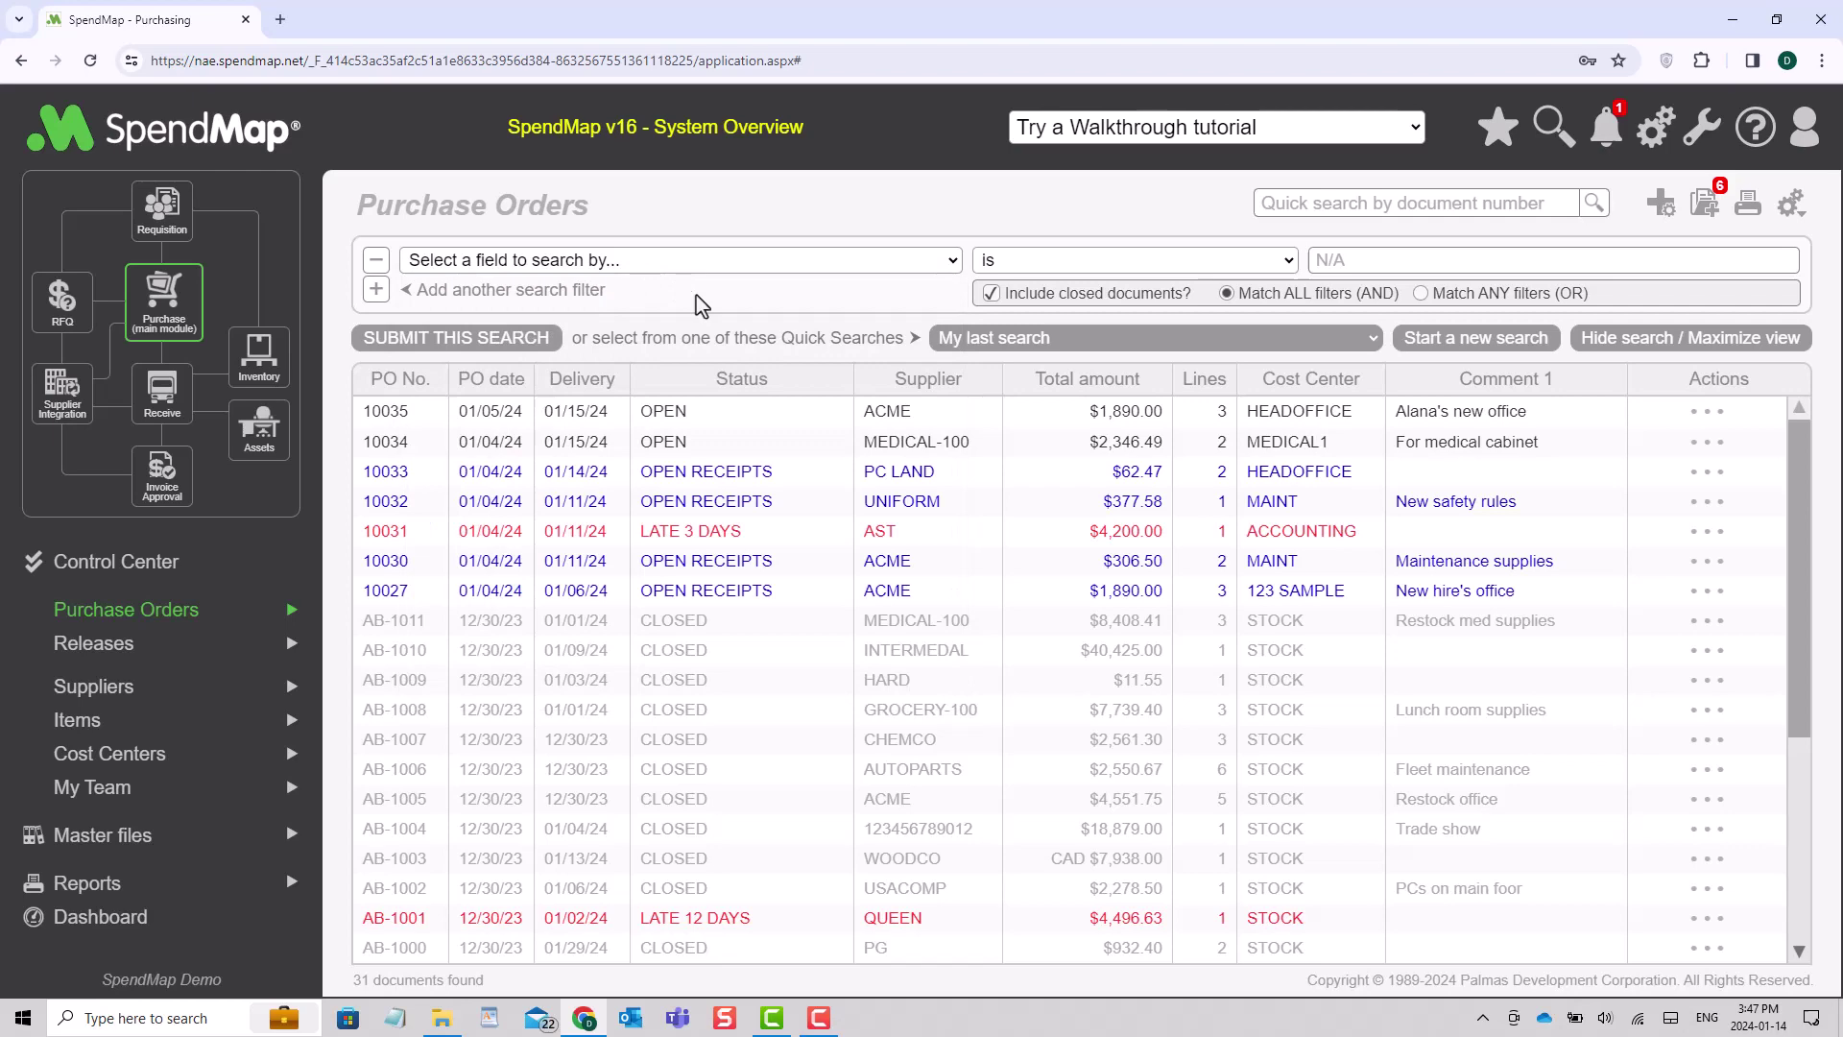
click(1107, 342)
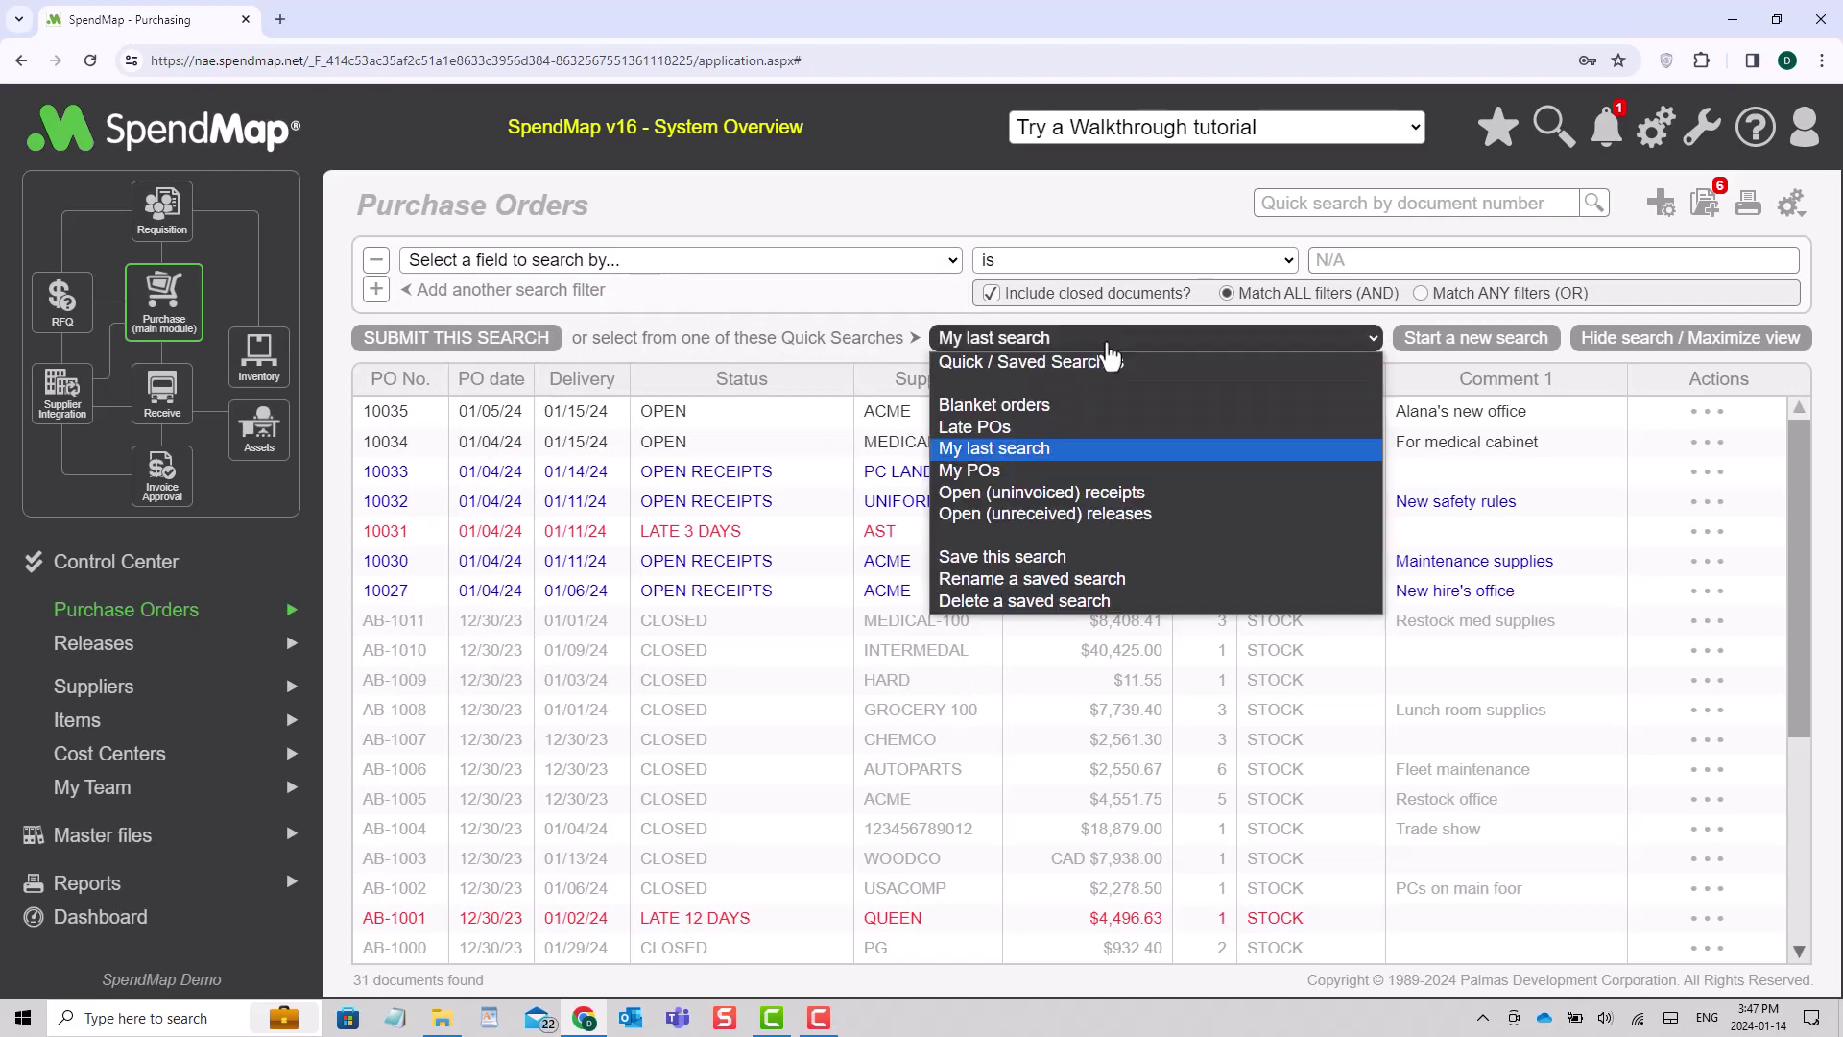
click(1076, 429)
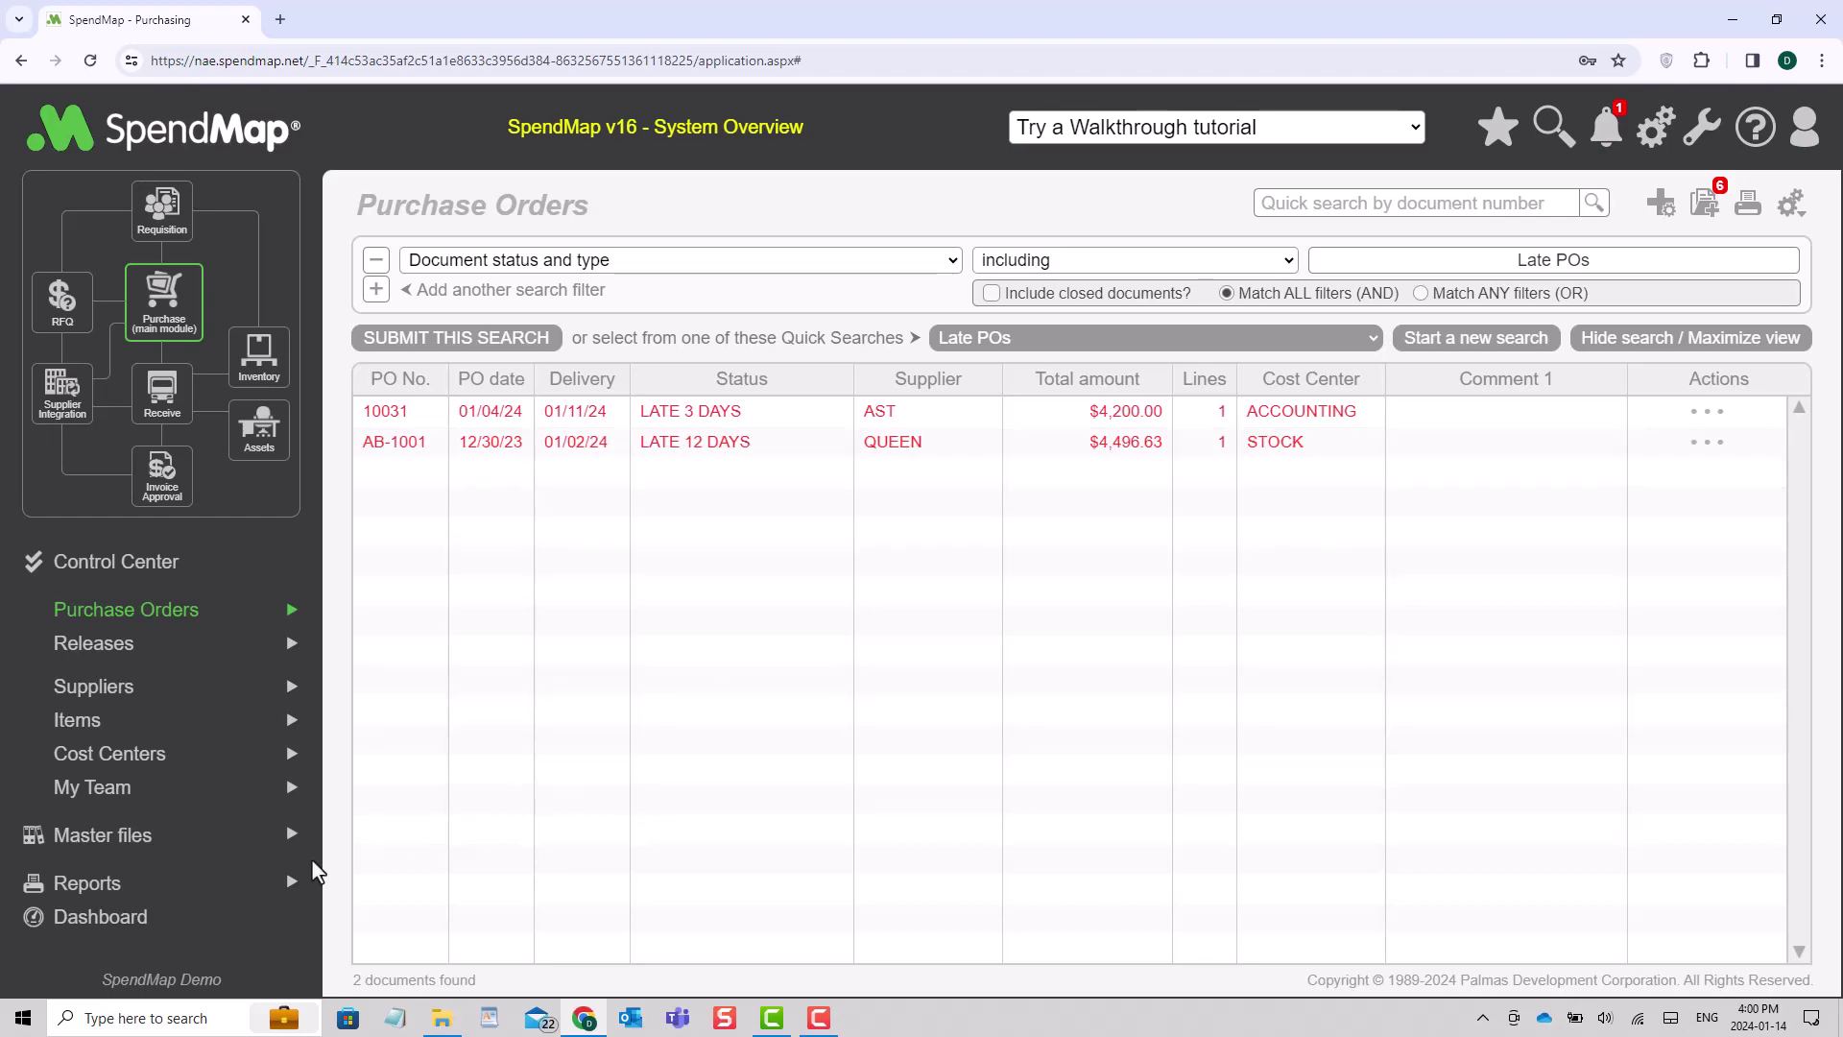
- Browse the Reports menu, then view the Purchase order settings choices under System Setup
click(291, 877)
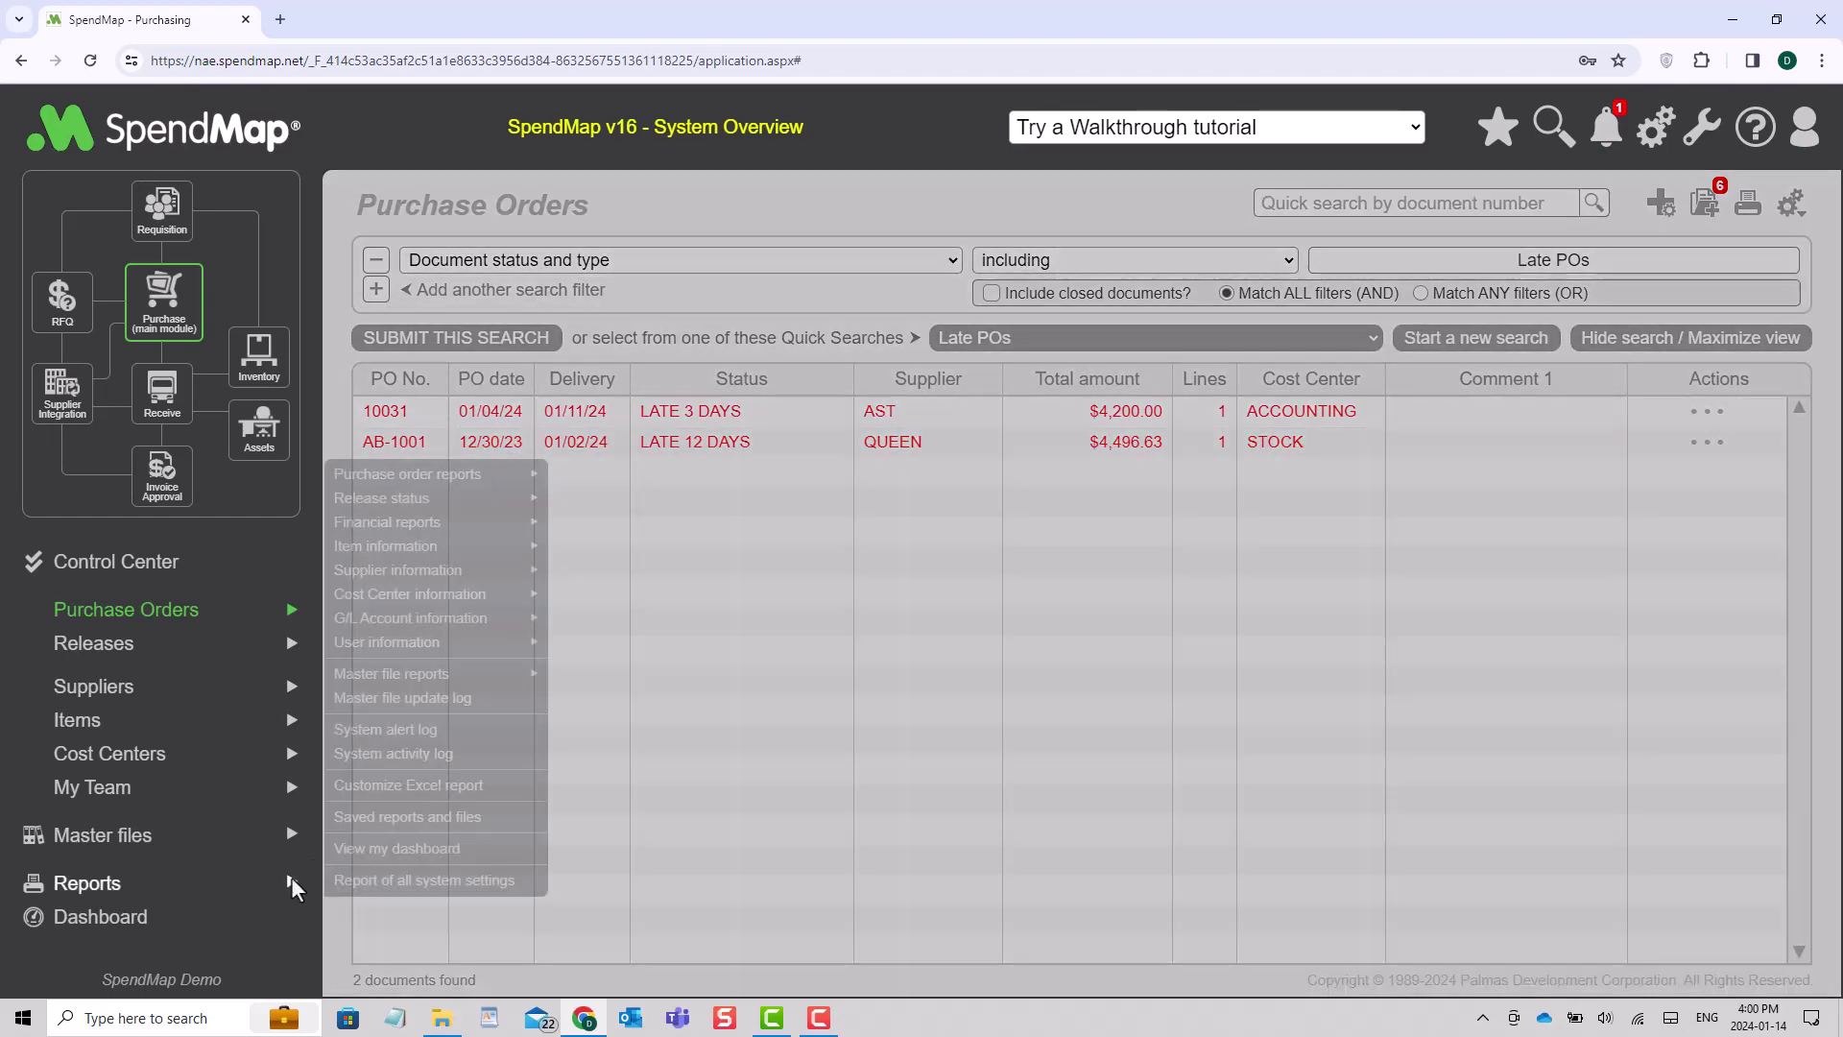
mouse_move(480, 474)
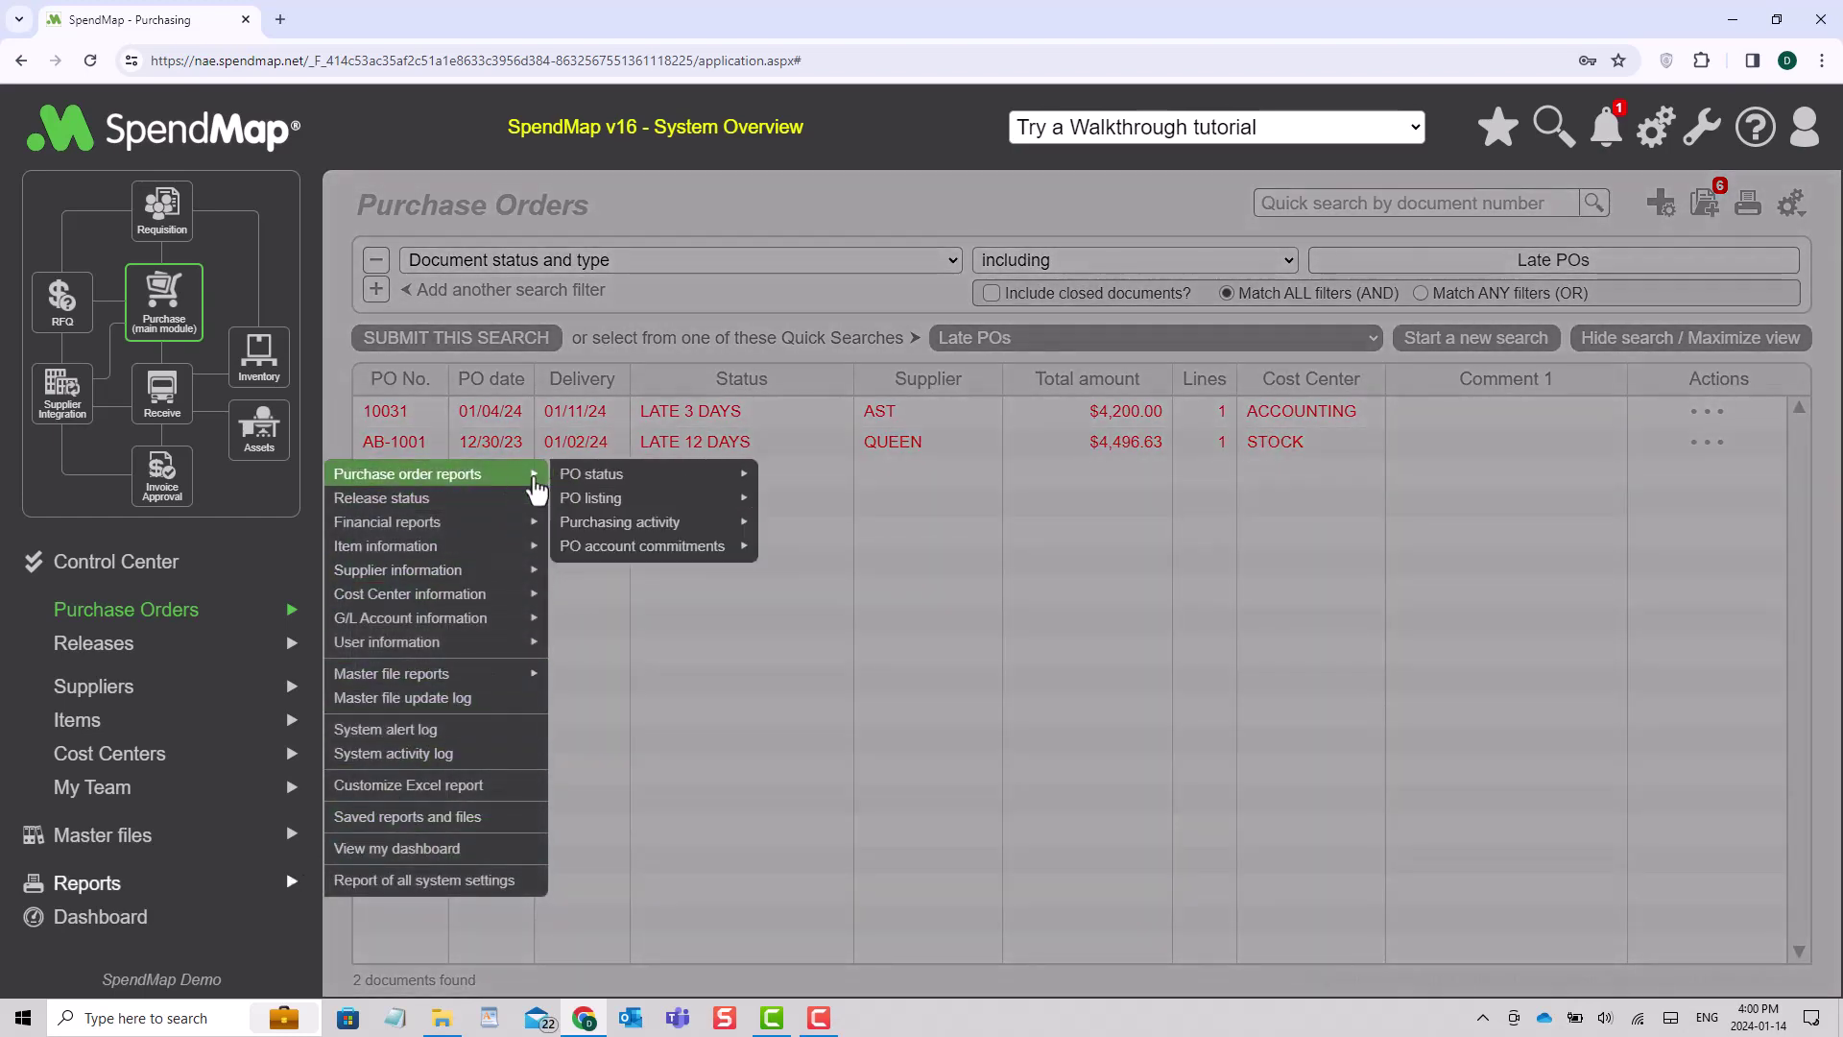
mouse_move(656, 491)
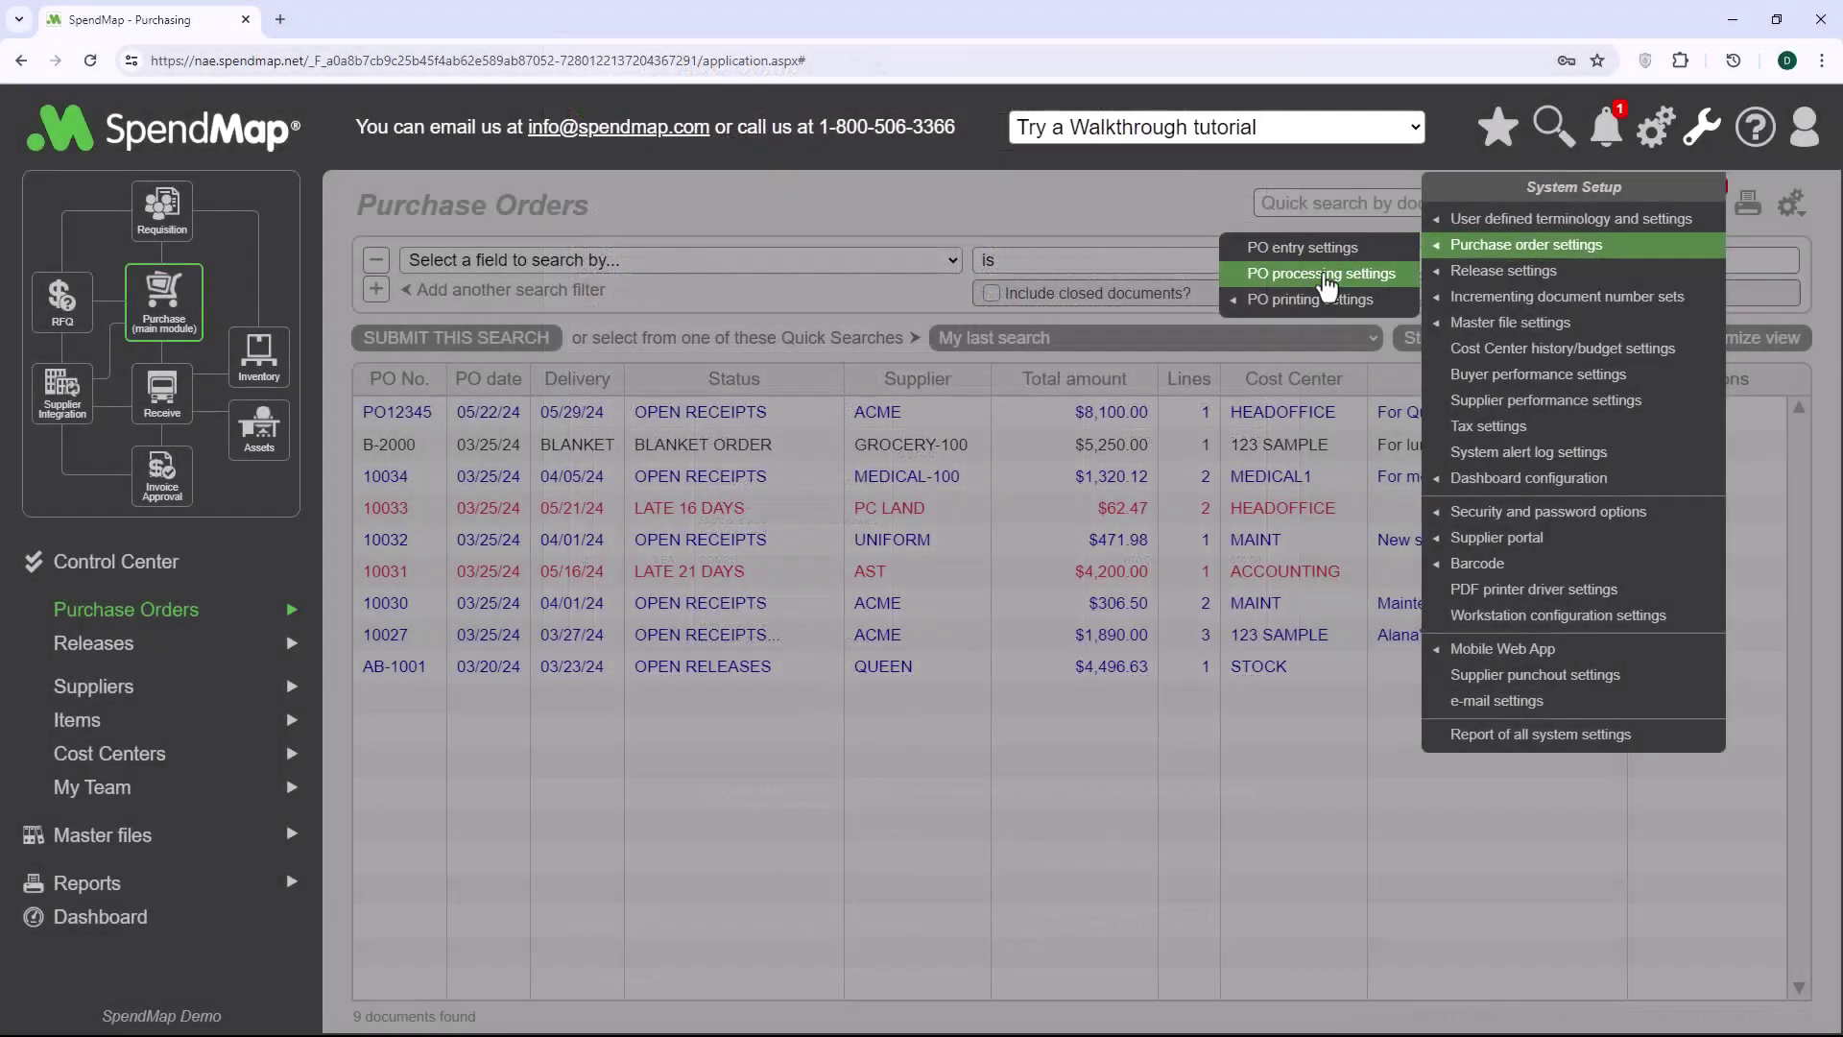
- Open PO Printing Settings and bring up the PO form layout choices showing Option 1
mouse_move(1269, 317)
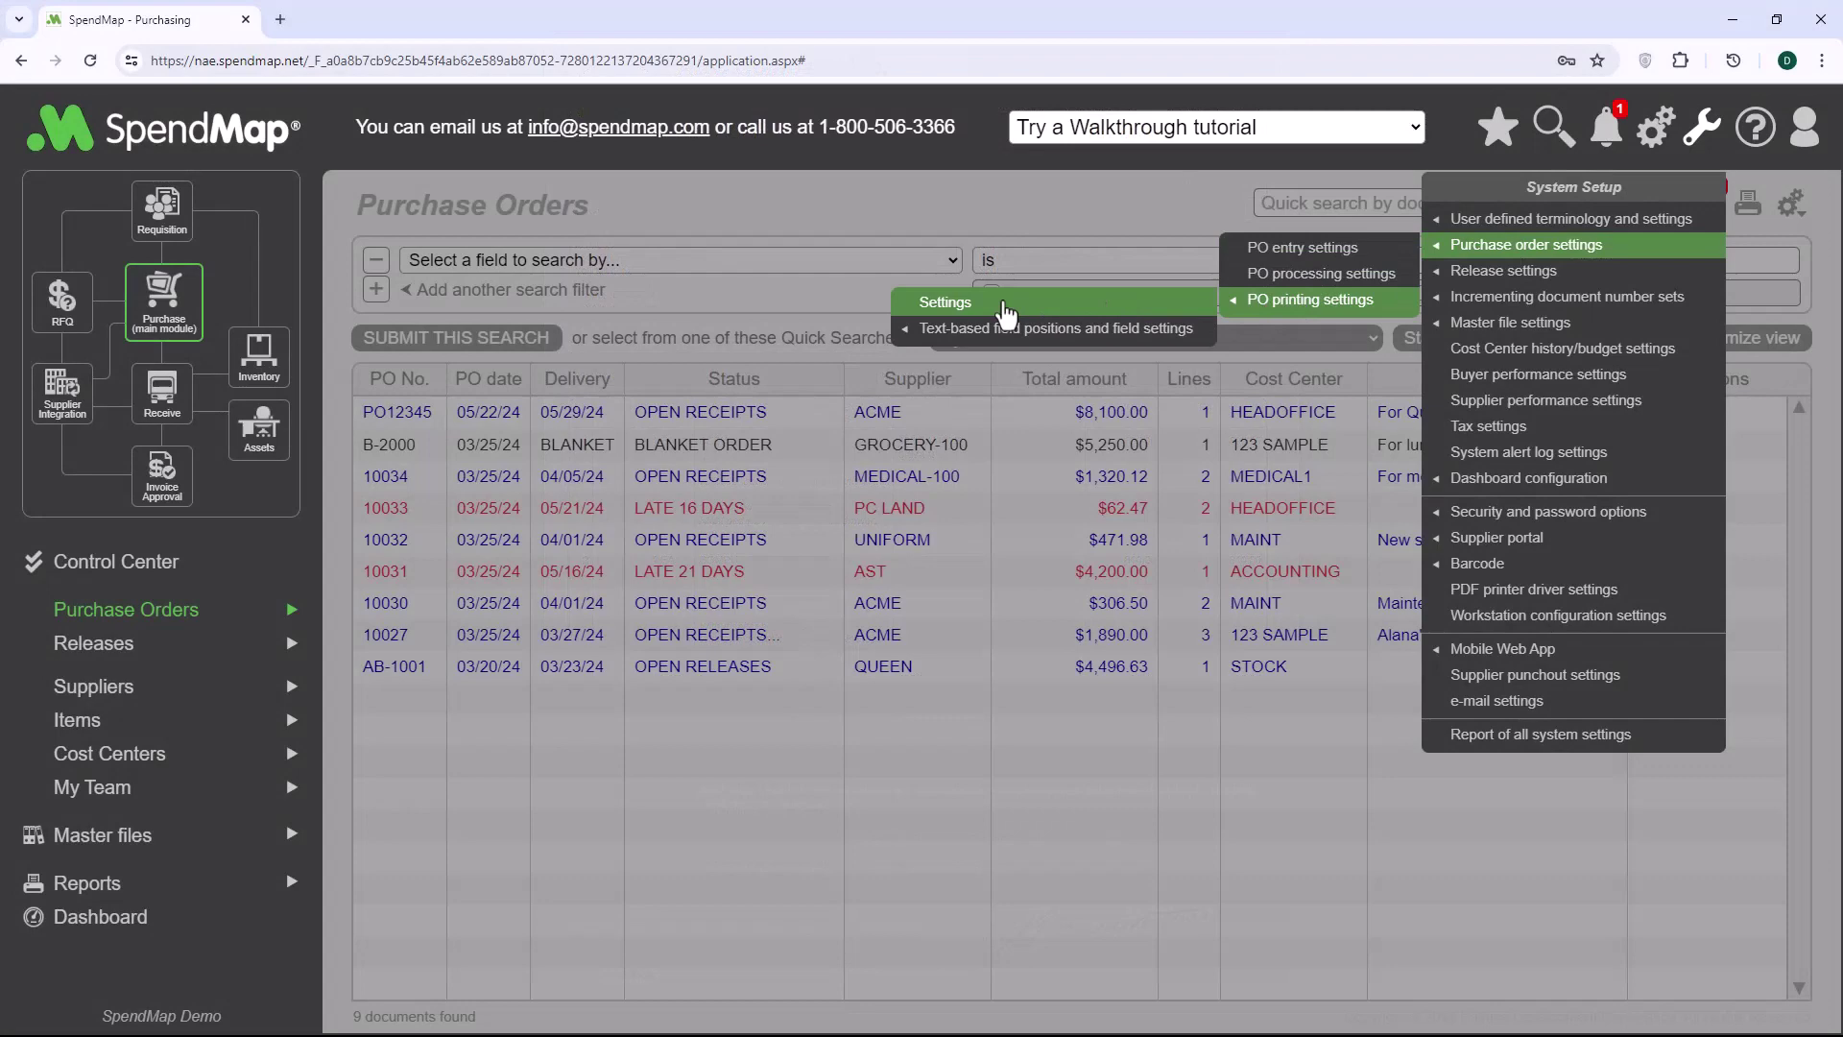
click(1003, 305)
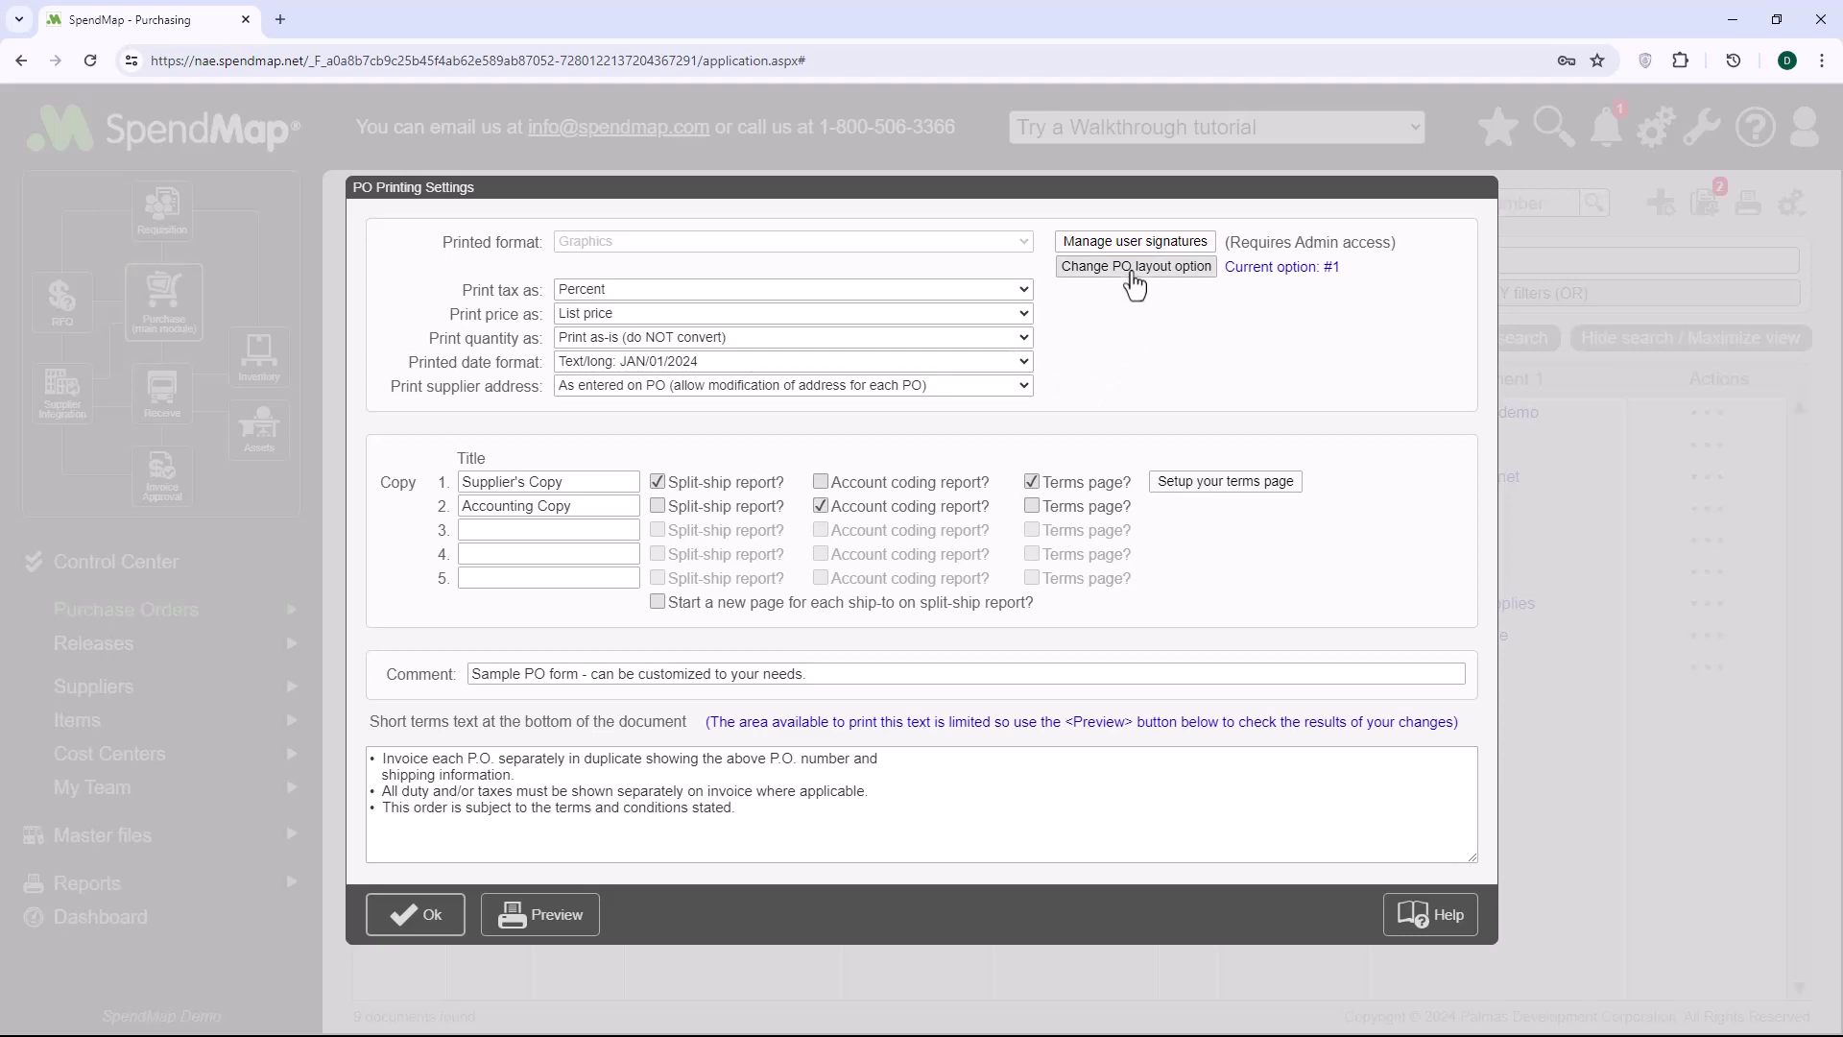
click(1134, 266)
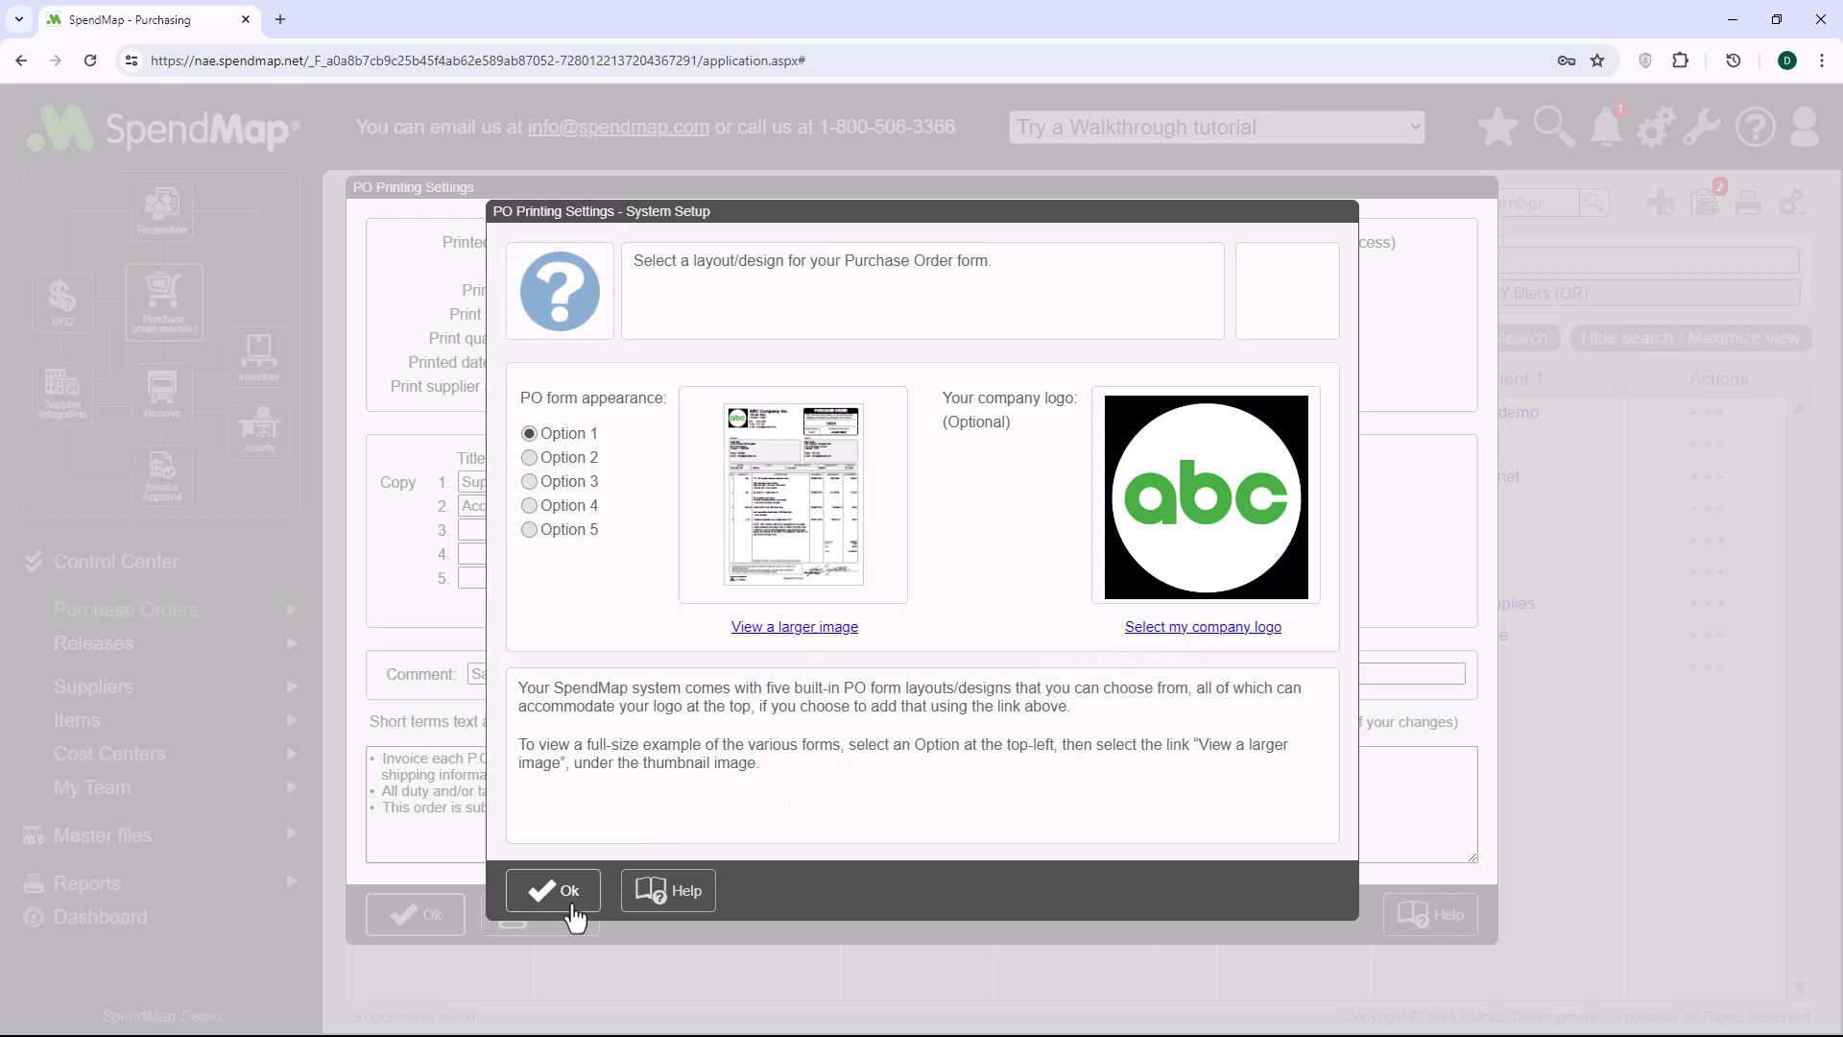
- Accept the Option 1 layout and close printing settings, returning to the Purchase Orders list
click(575, 904)
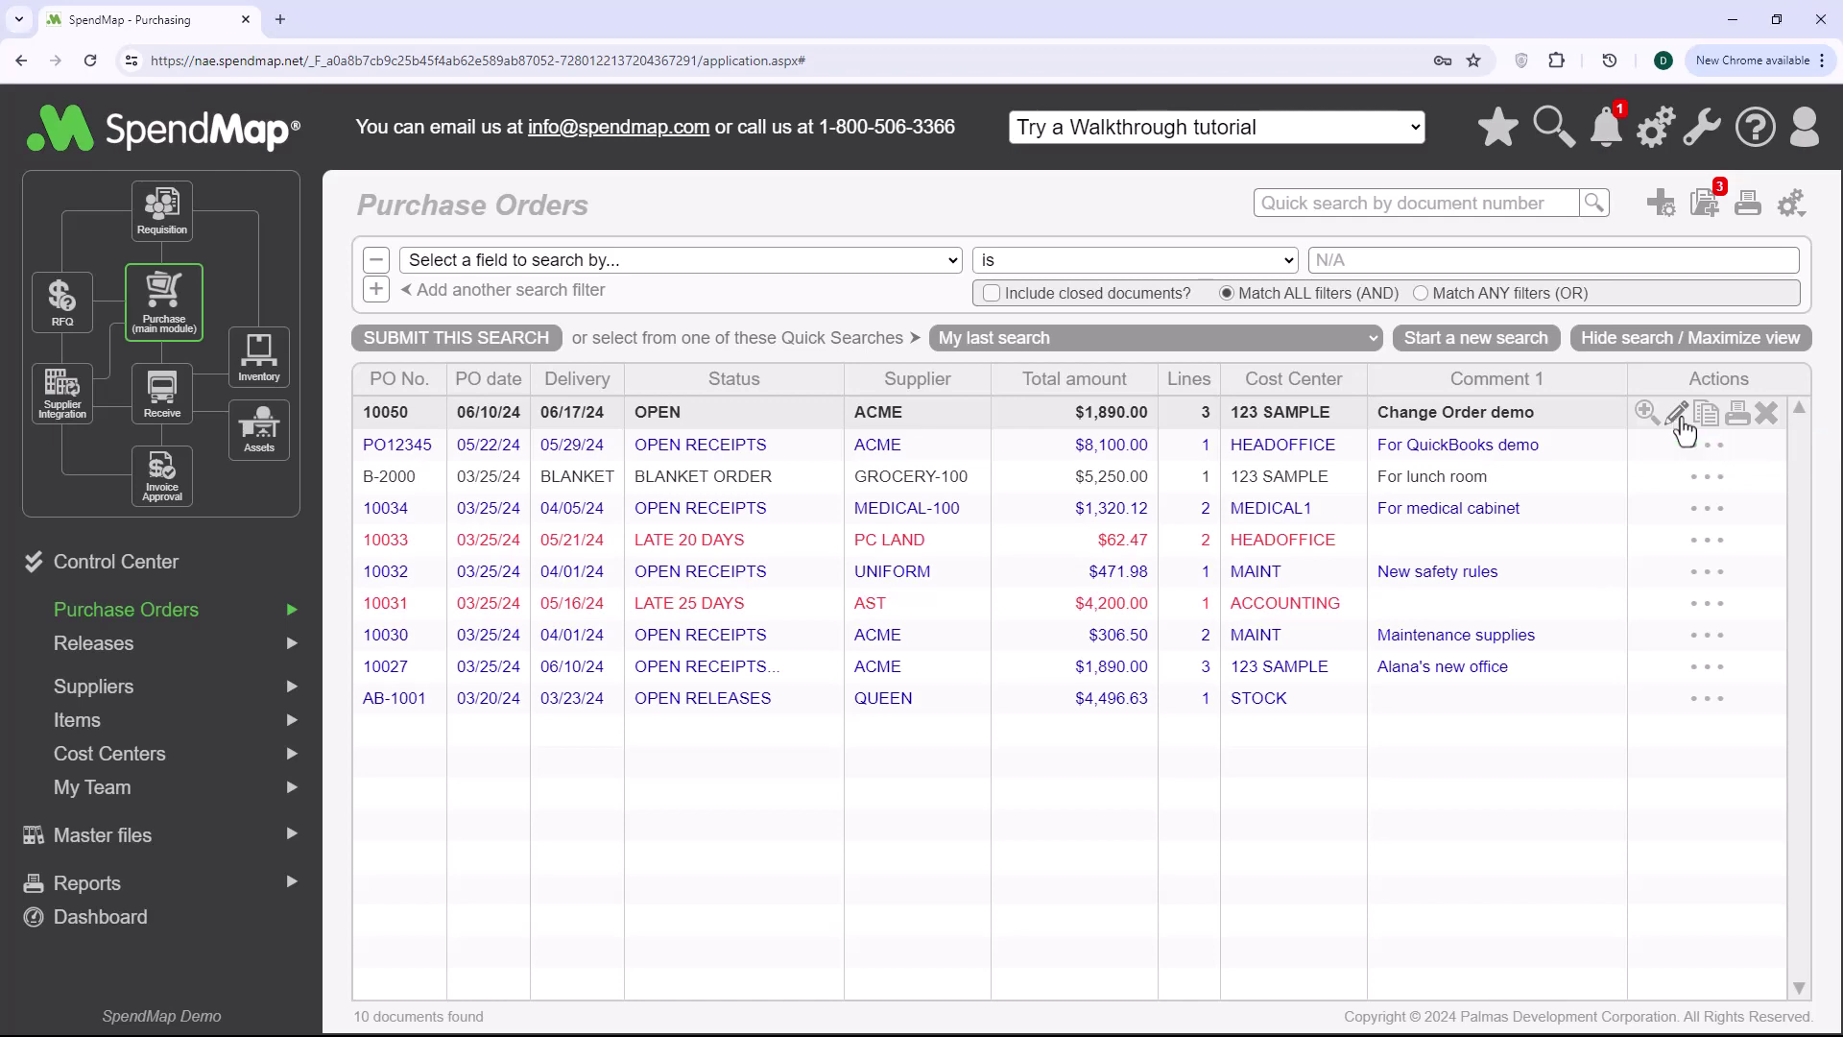
- Open PO 10050 for editing and review its header fields, such as NET 30 terms
click(1681, 422)
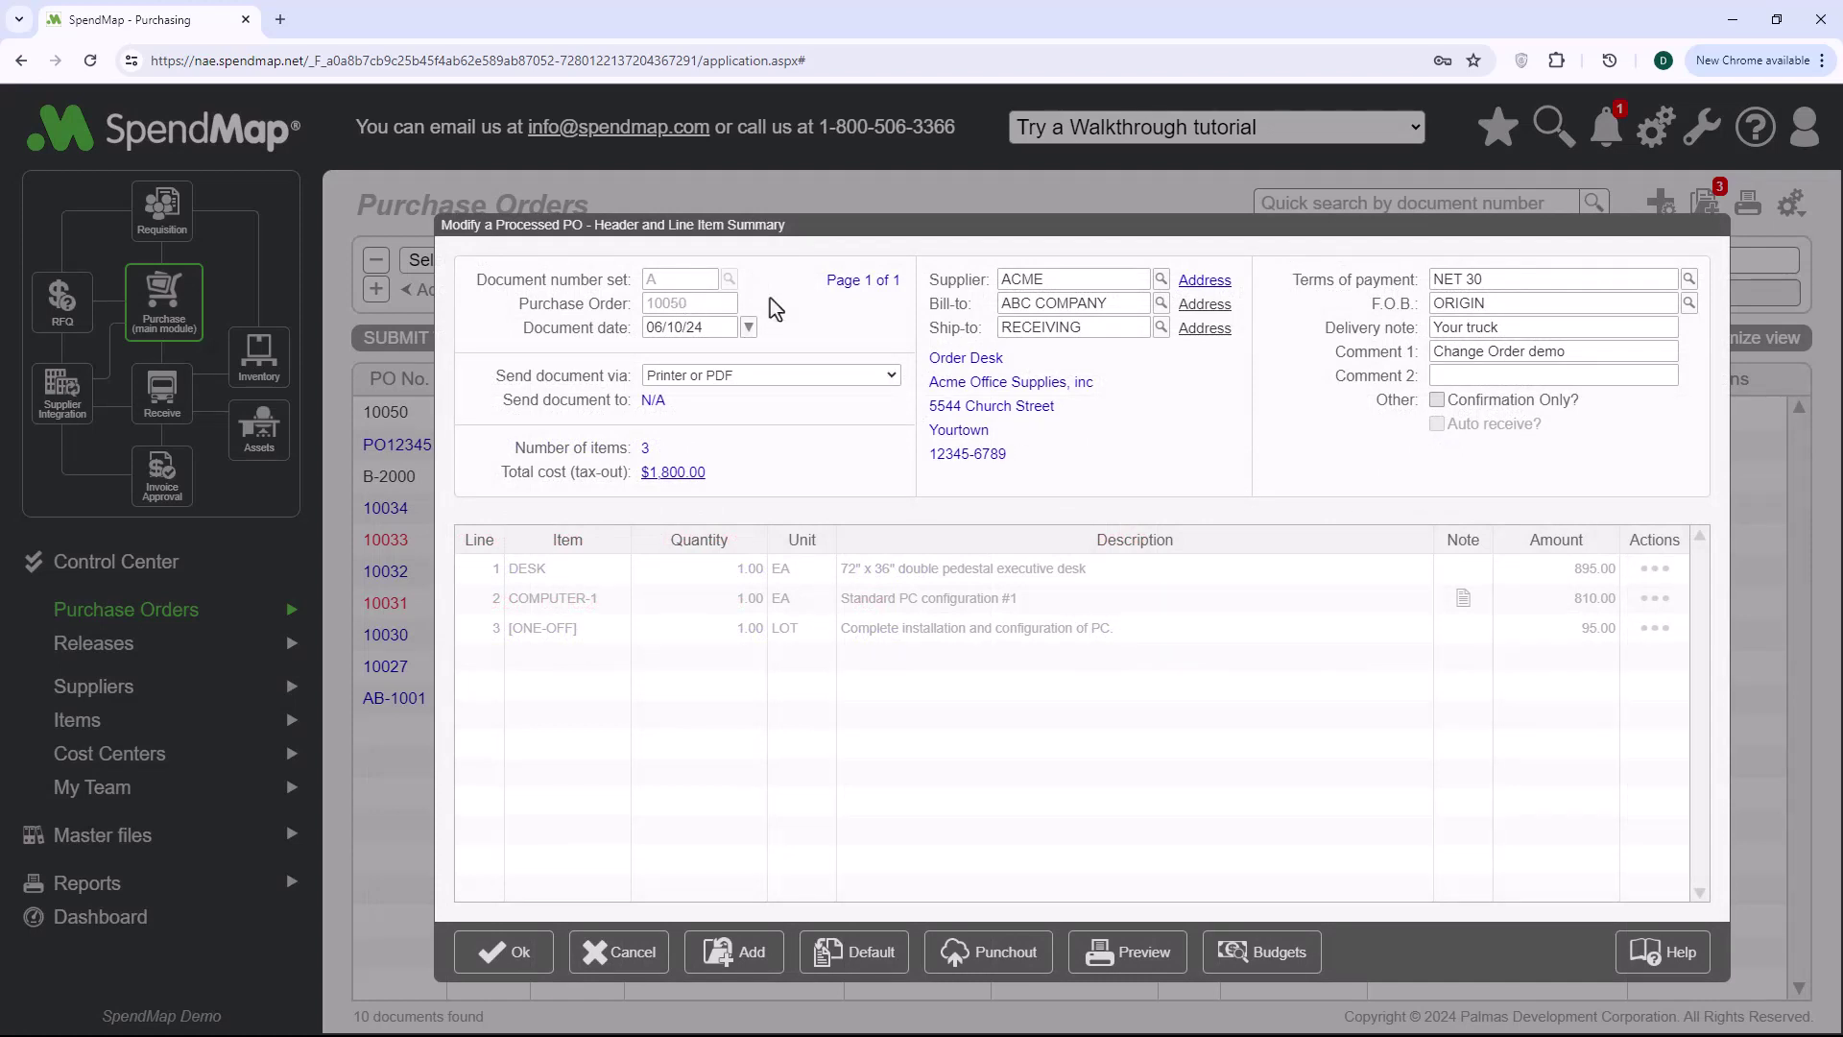
click(1488, 280)
click(1492, 305)
key(Tab)
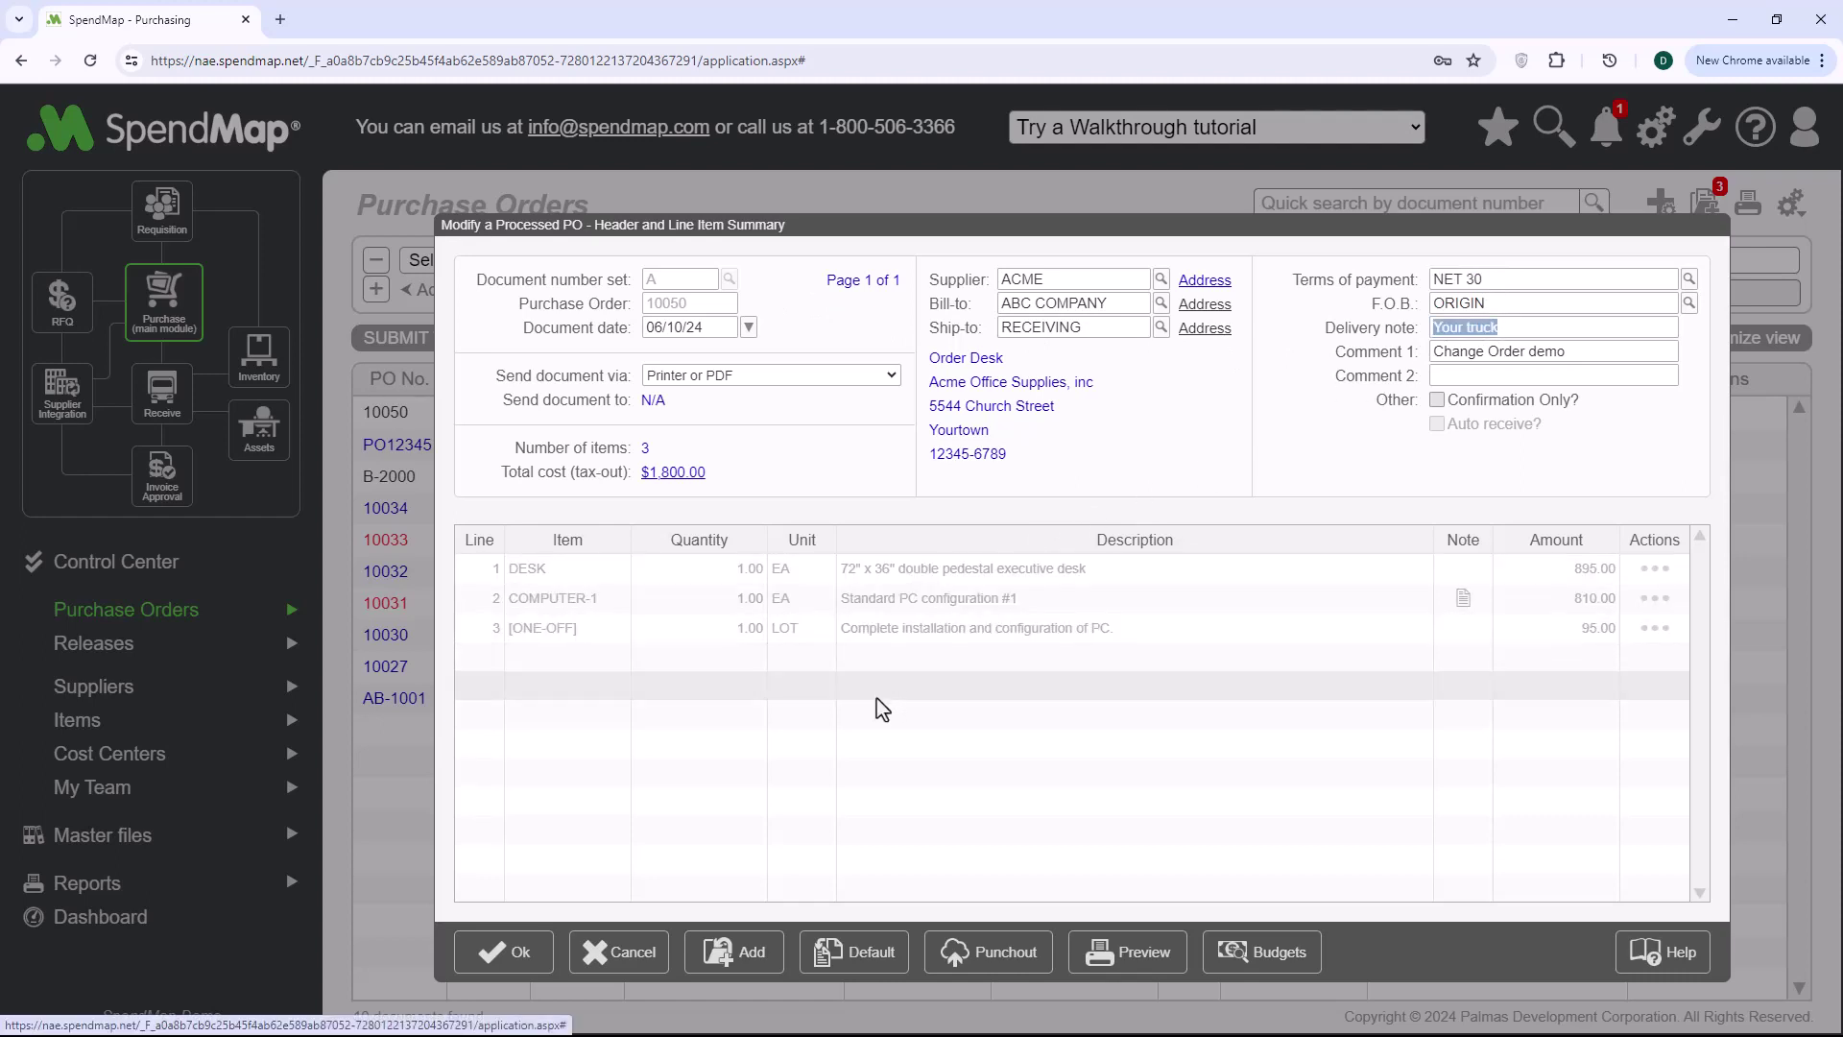
- Change the DESK line quantity to 2, save it as a revision, and view it as PDF
click(885, 574)
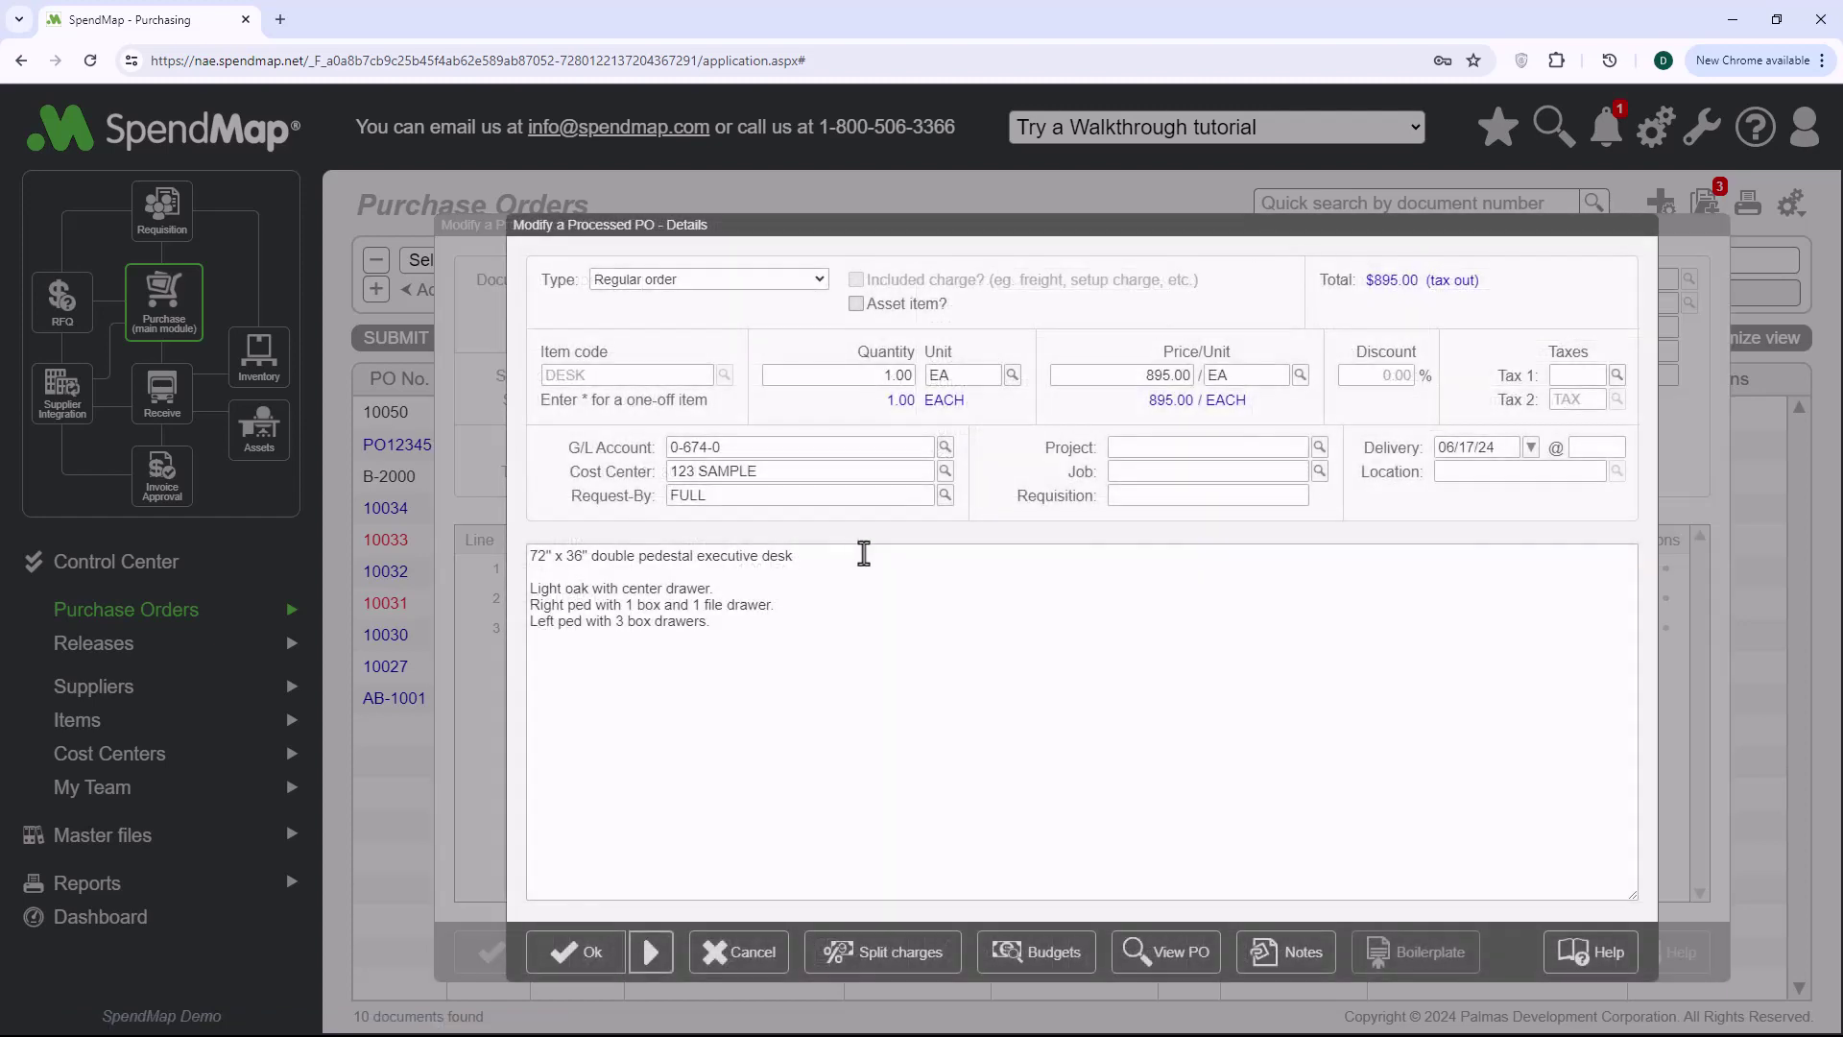
click(869, 374)
text(2)
click(579, 952)
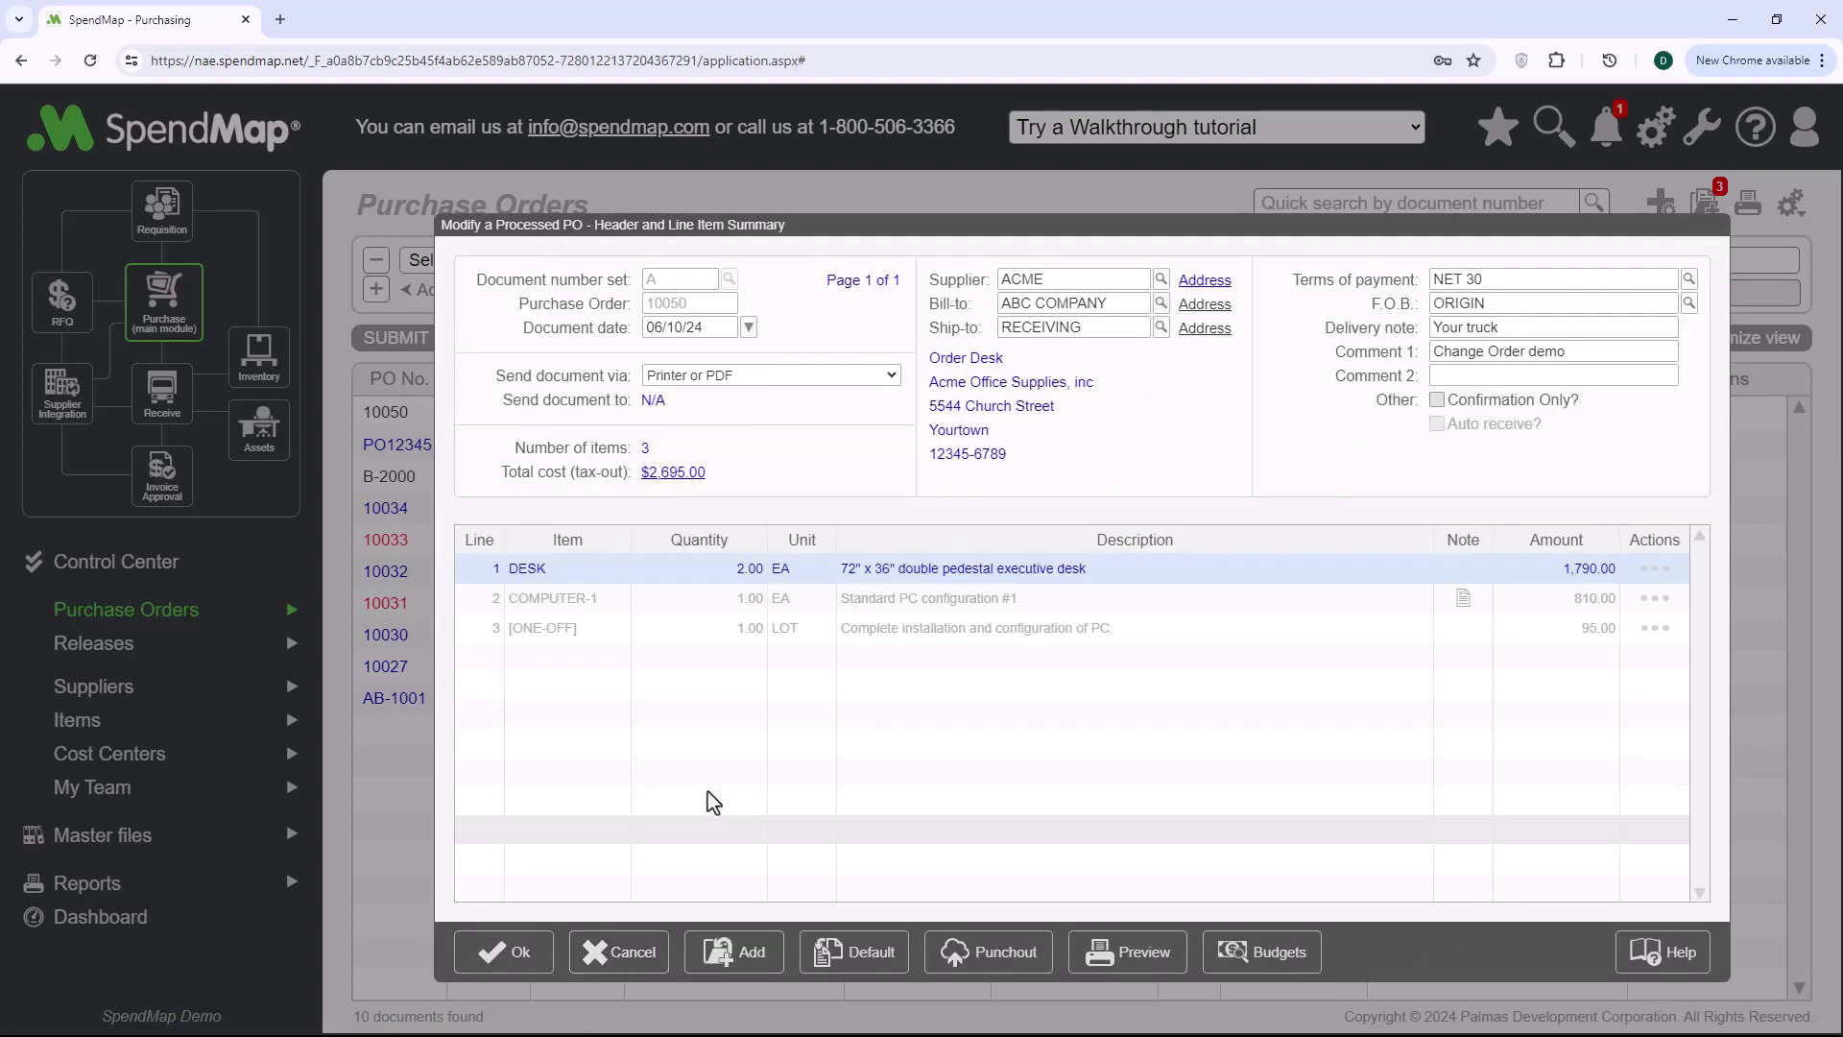
click(523, 955)
click(907, 676)
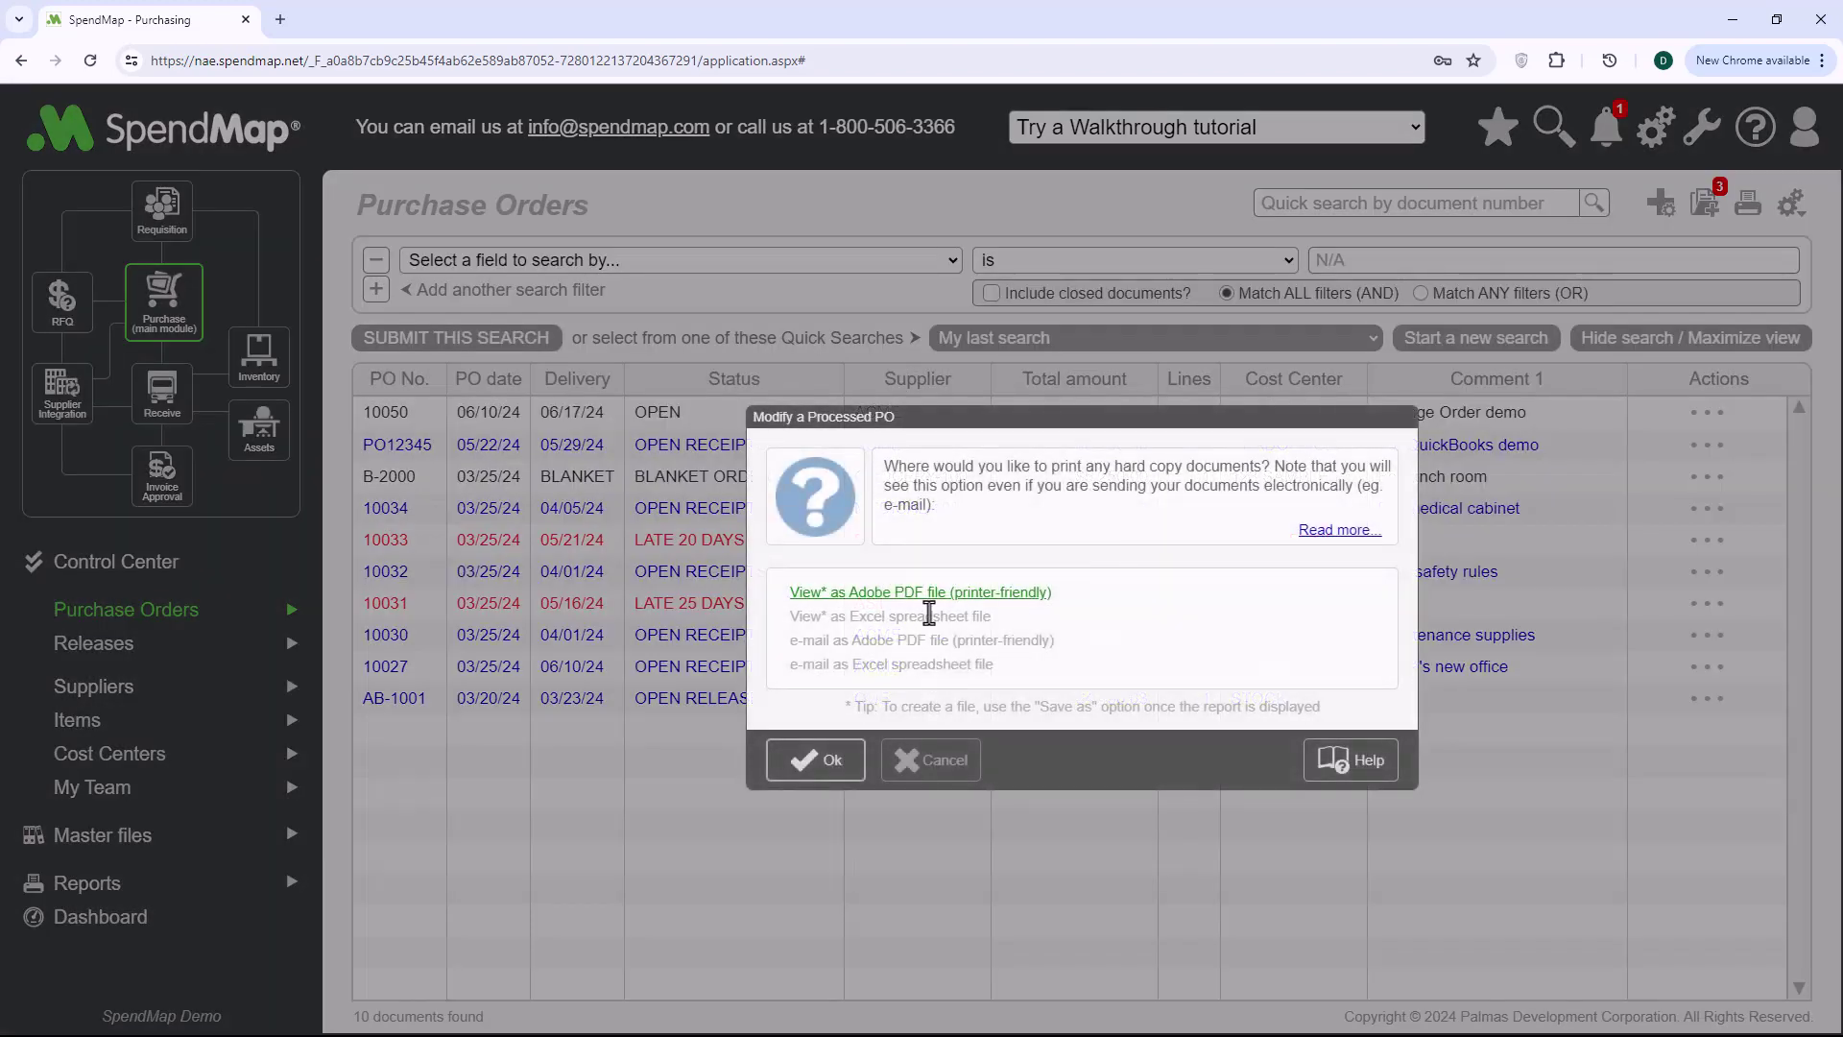
click(934, 607)
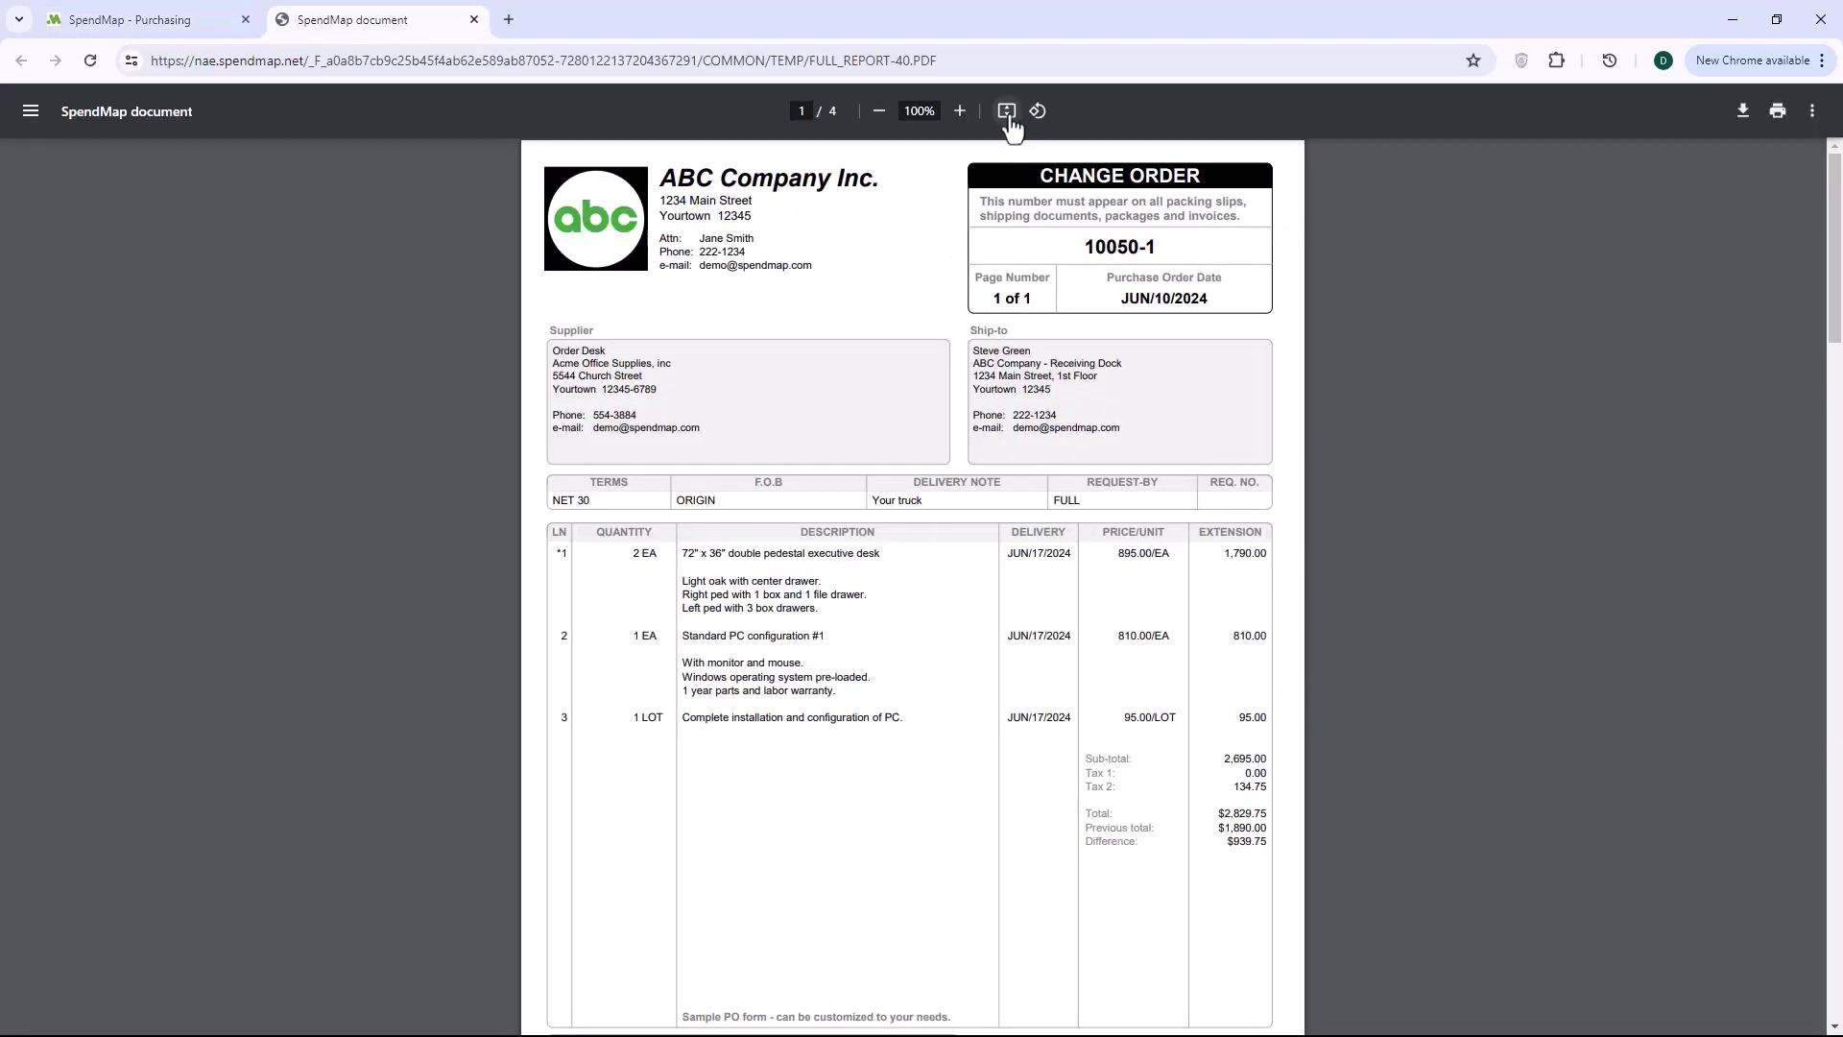
- Fit change order 10050-1 to the page and review the changed desk line
click(1006, 110)
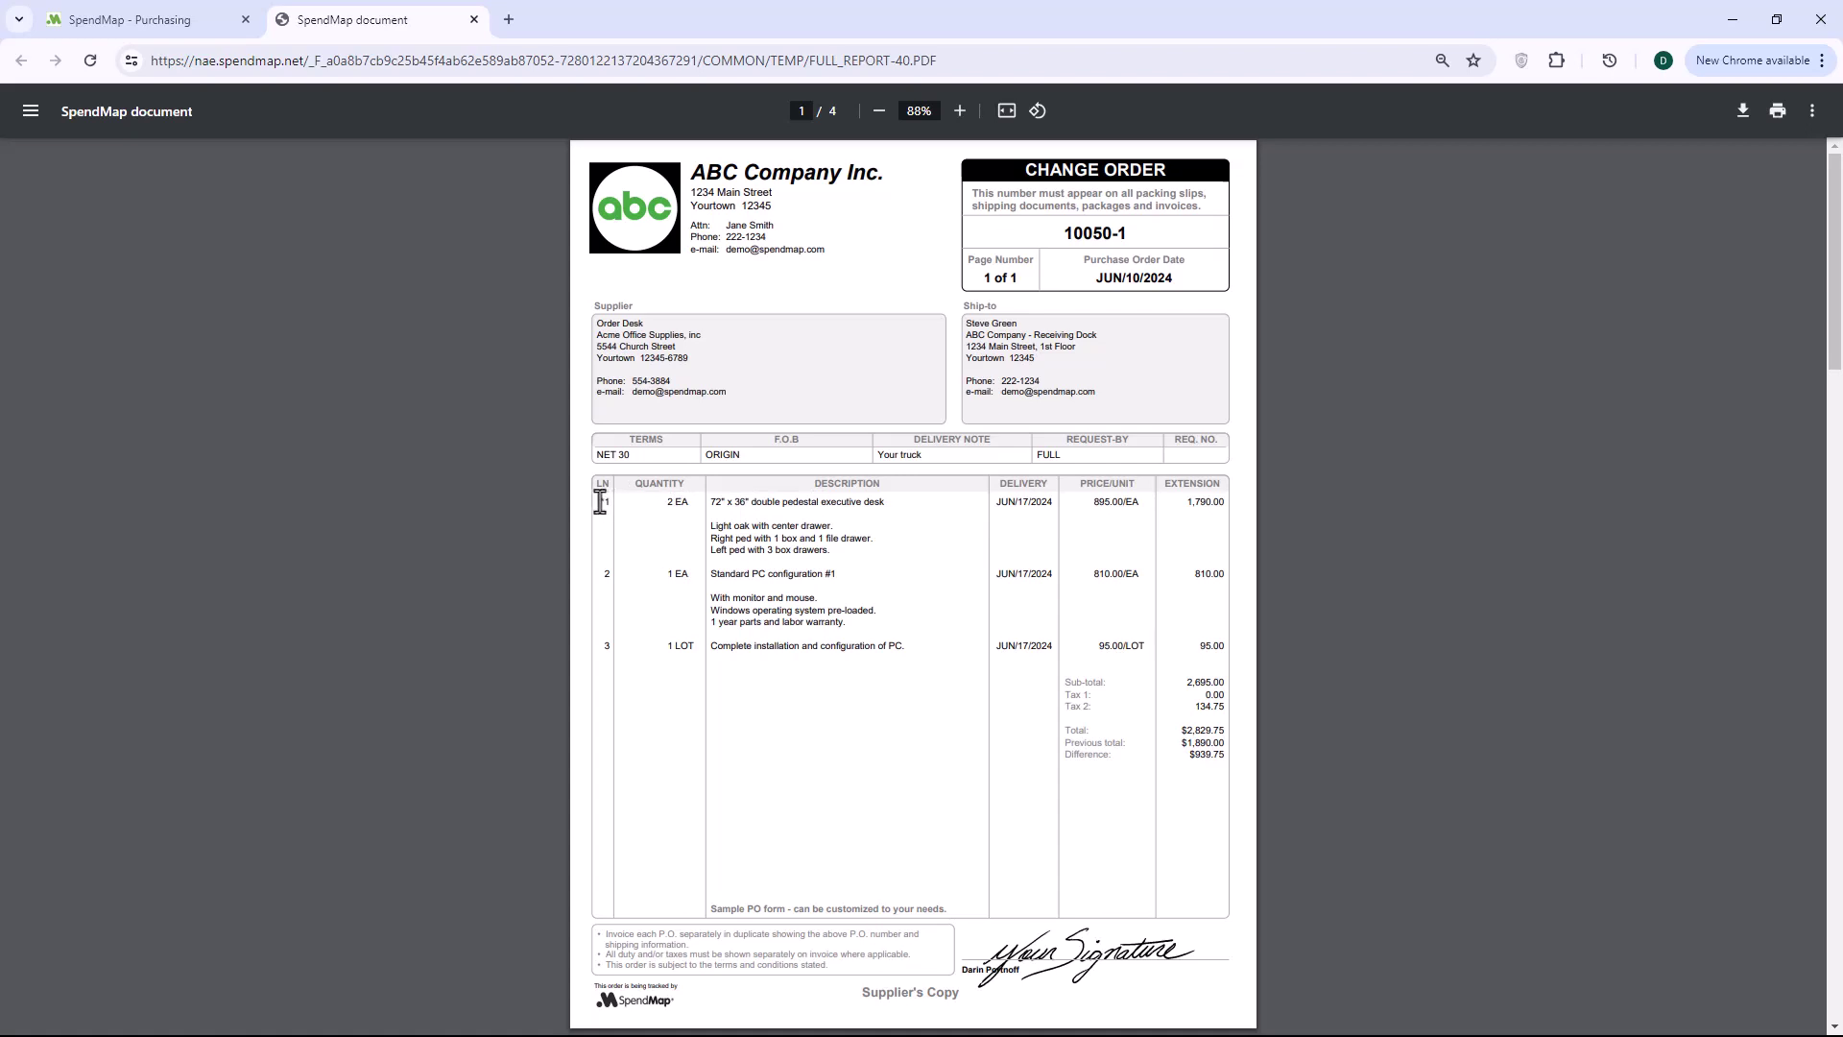
drag(600, 501, 610, 500)
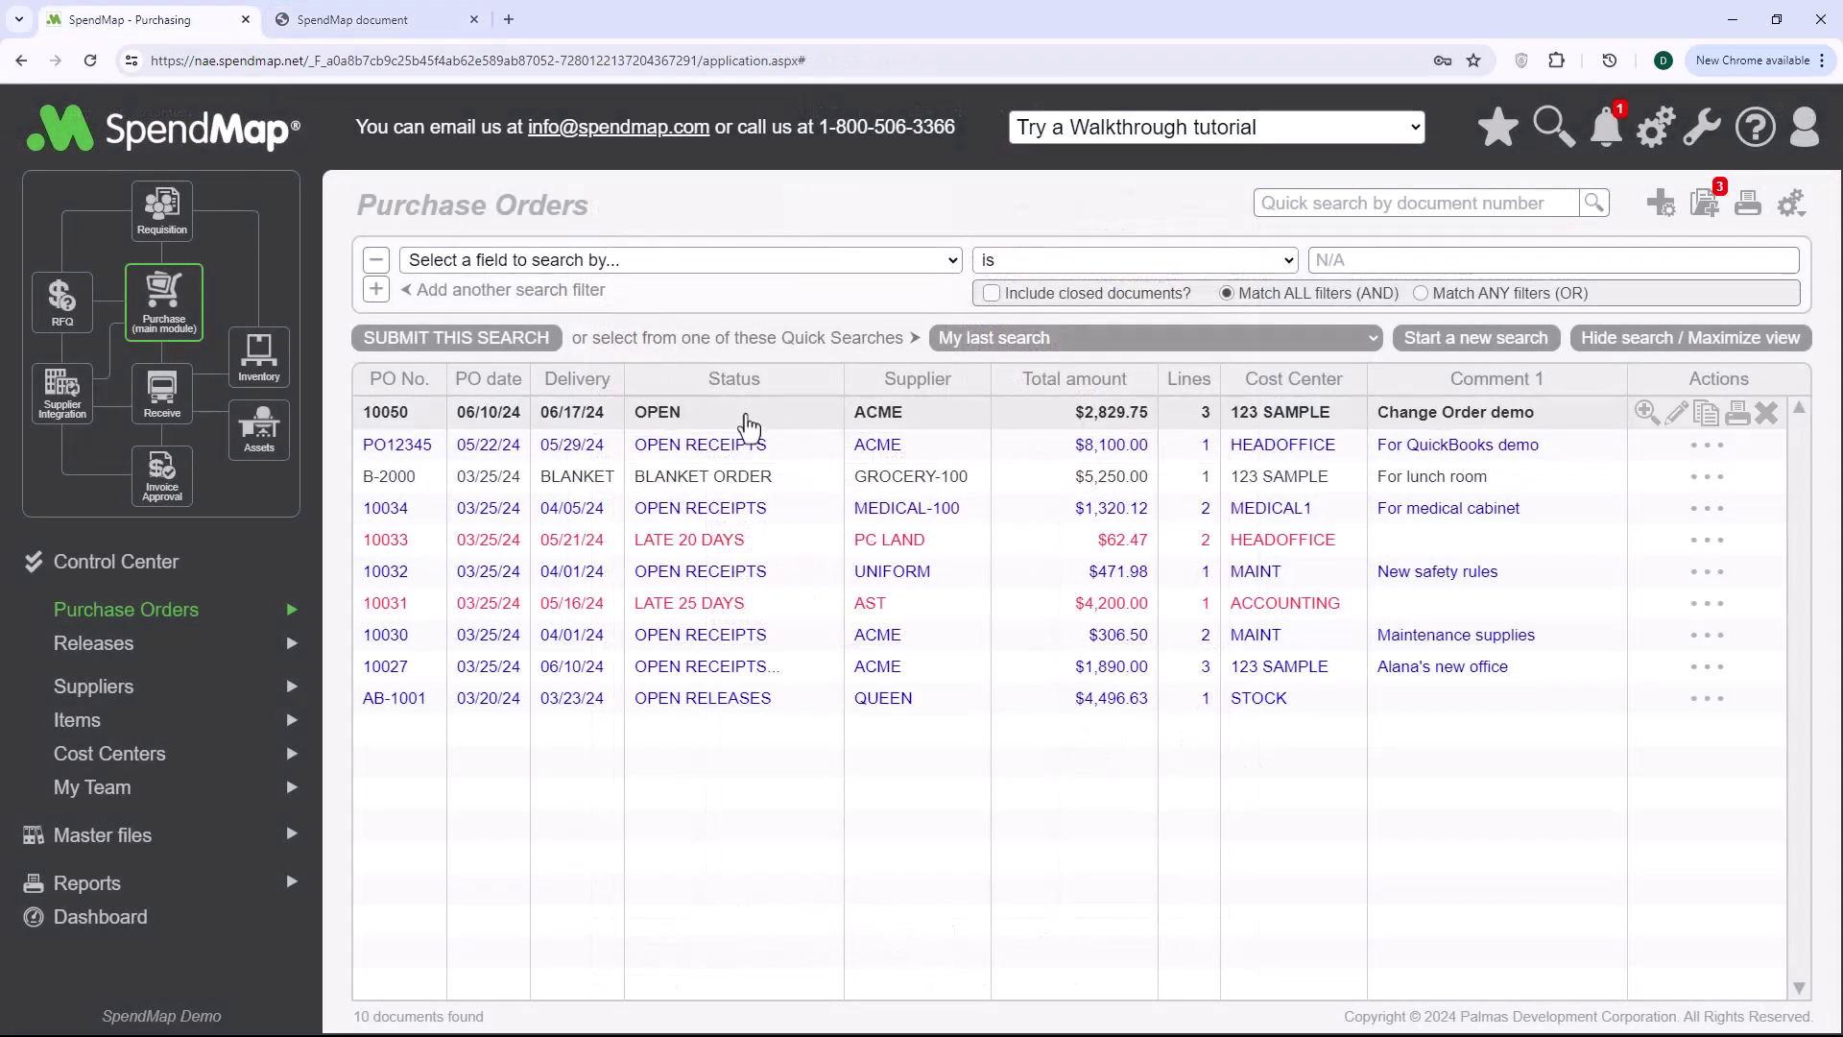
- Open PO 10050's status and view the change log for its DESK line
click(750, 425)
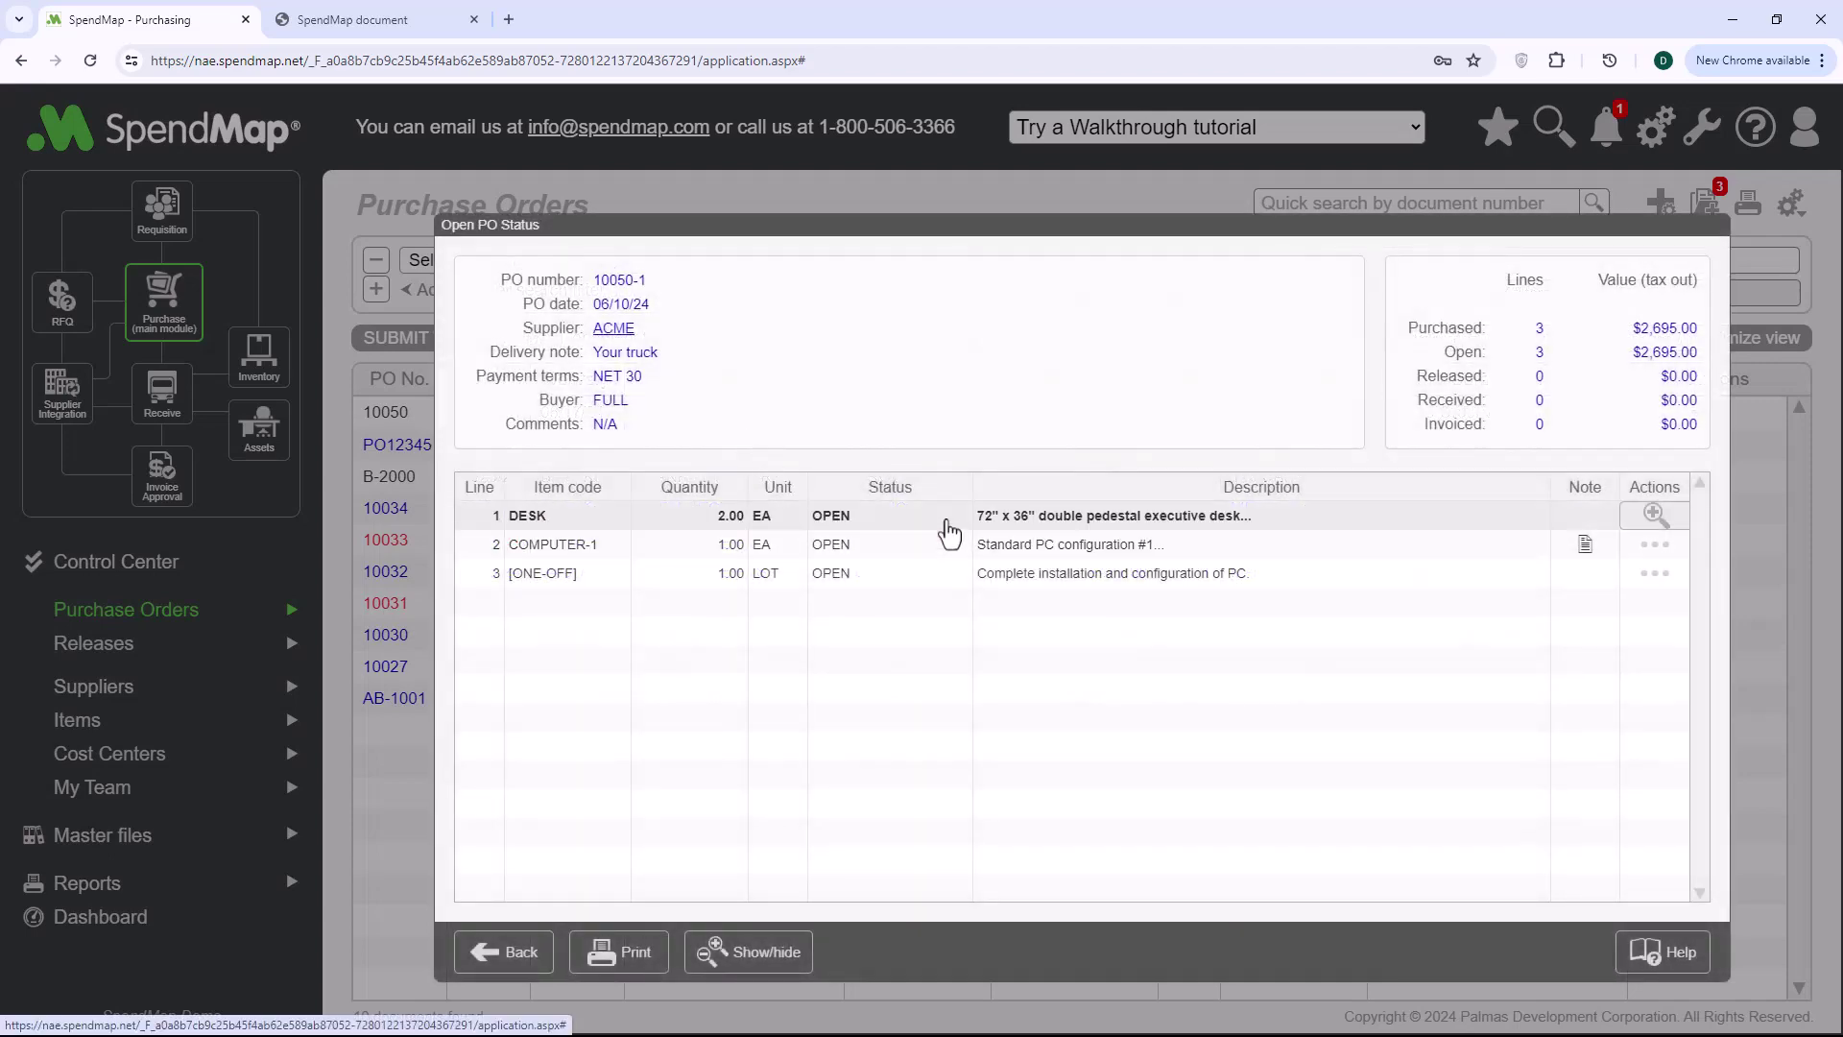
click(948, 530)
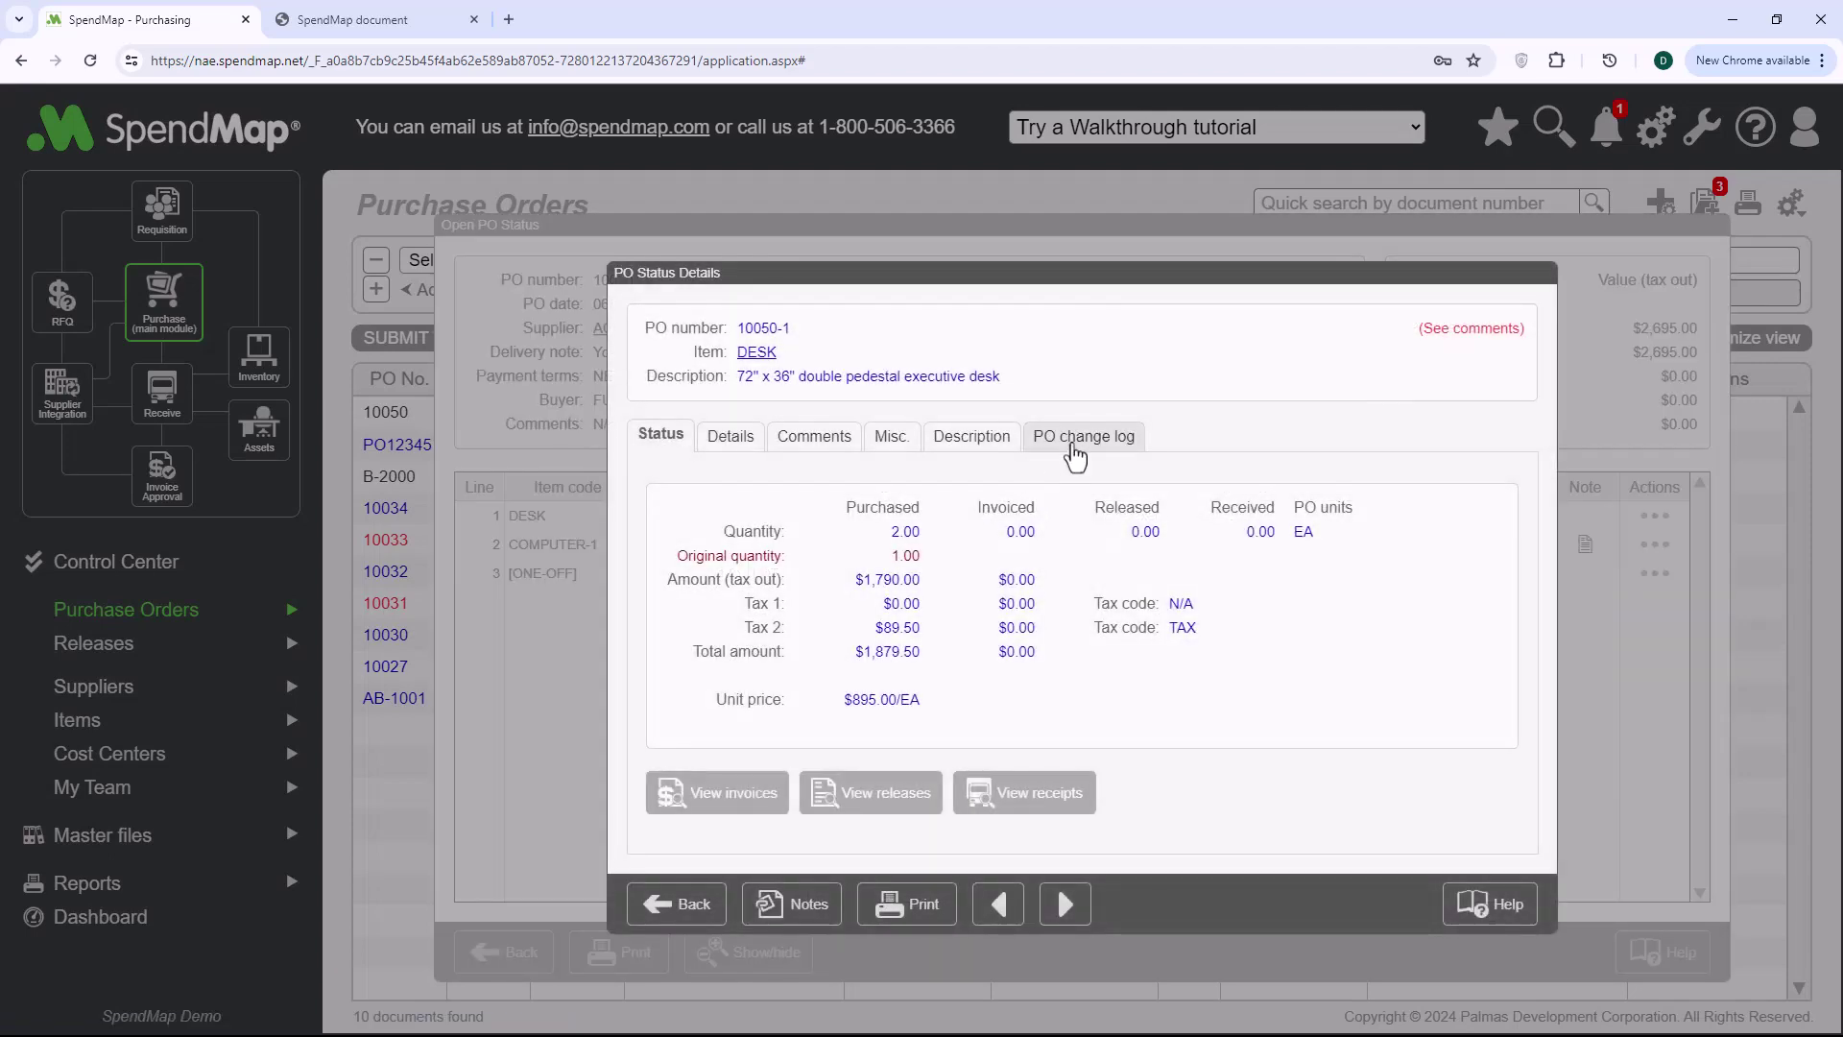
click(1077, 440)
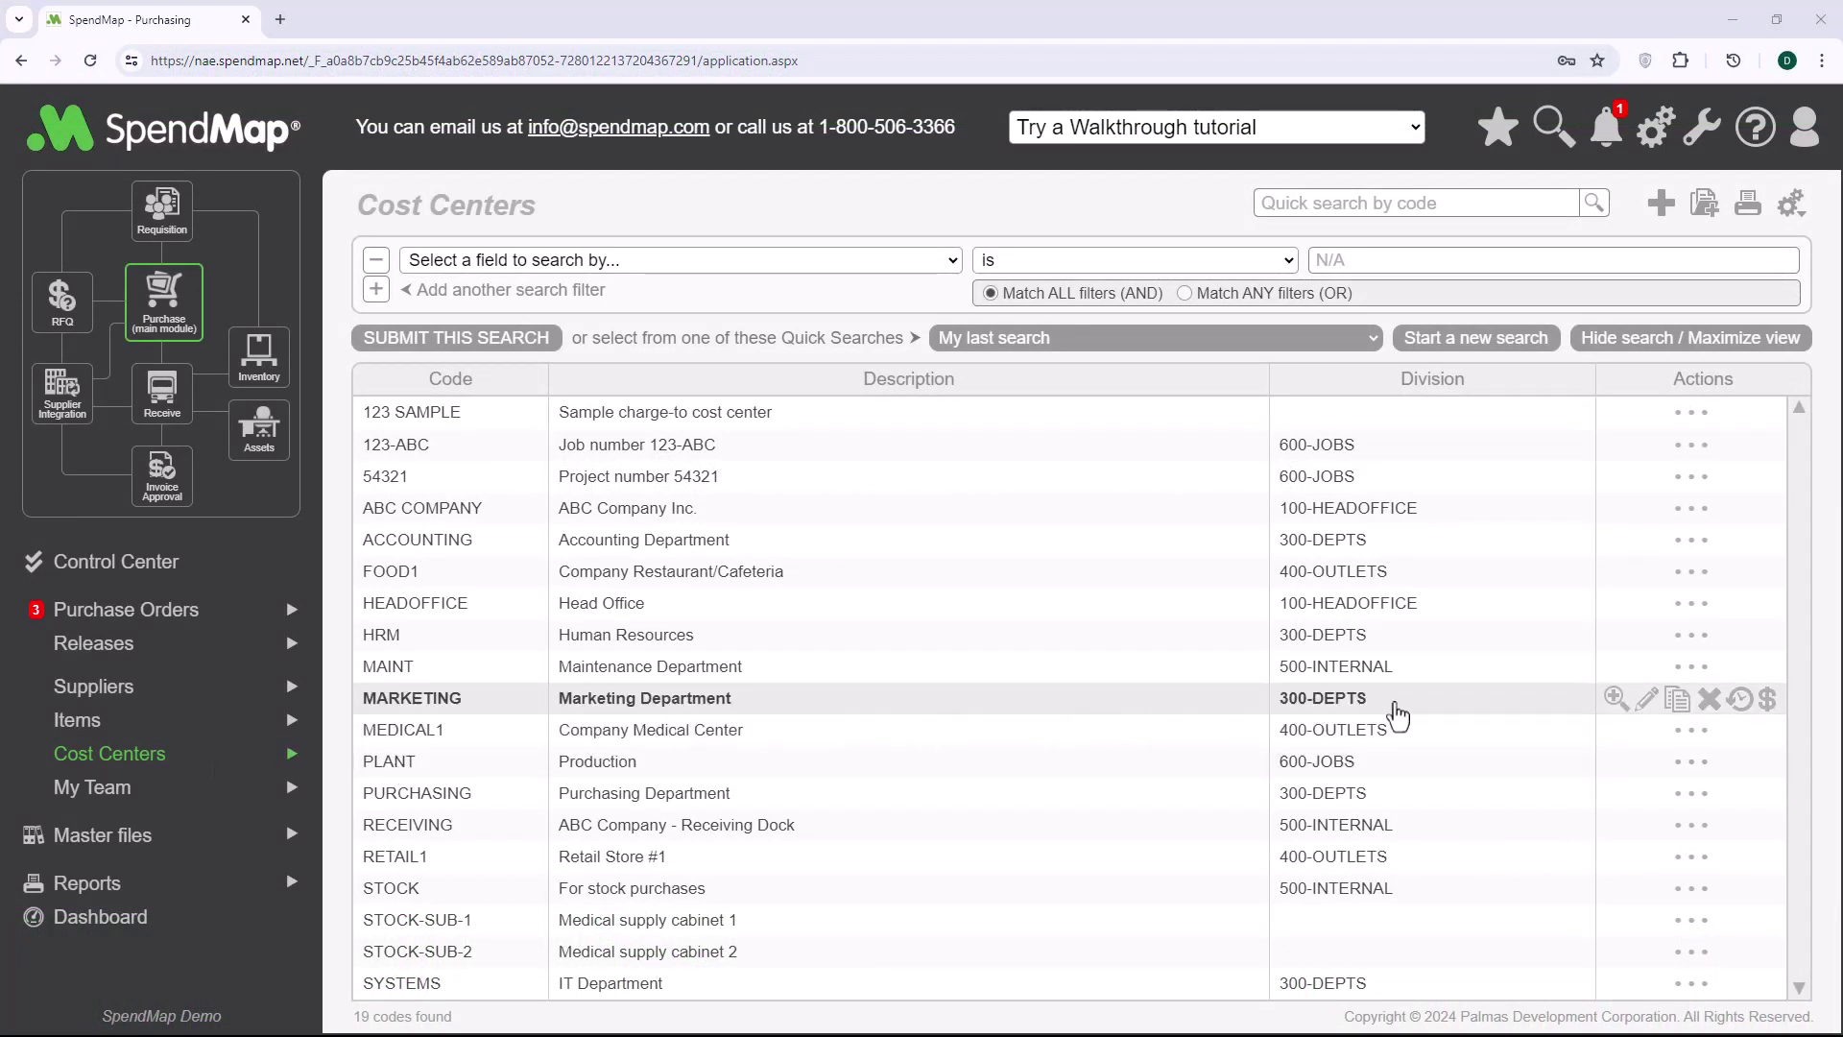
- Show the MARKETING cost center's budget status, 397,049 overall with Q2 2023 at 111%
click(1767, 702)
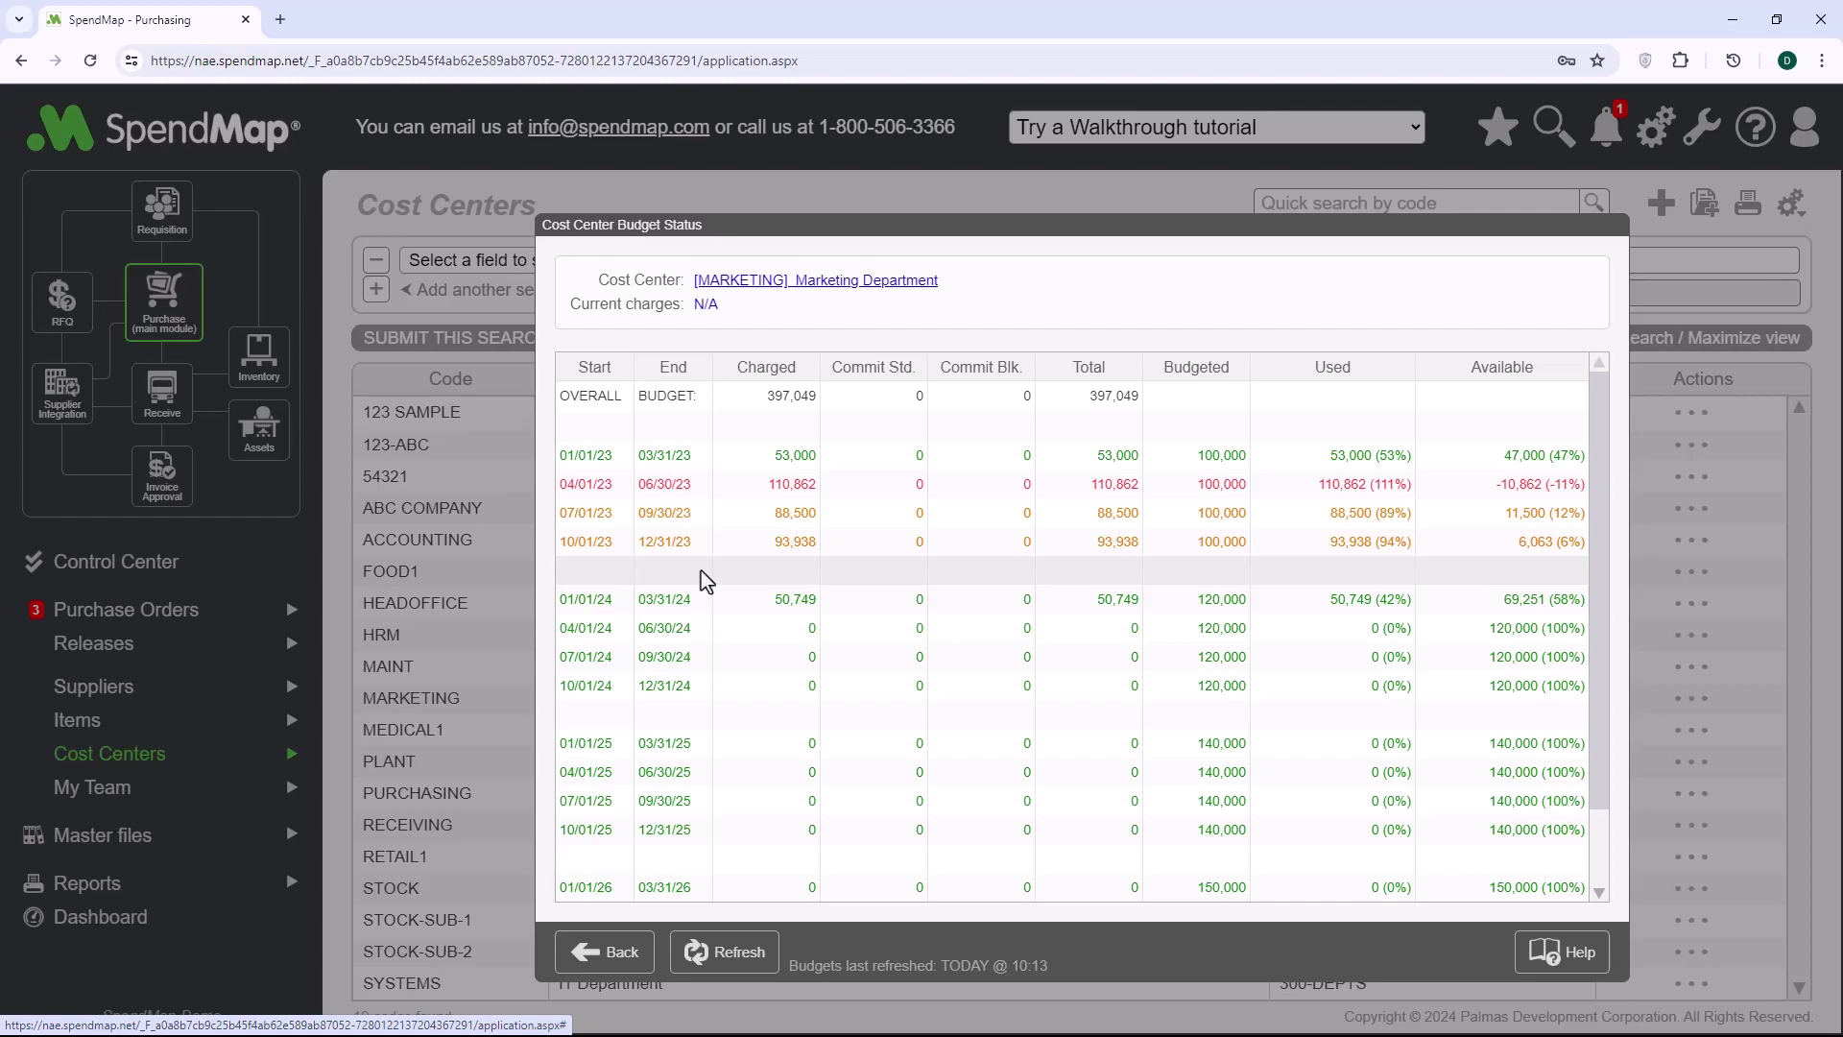
- Close the current budget status and view the budget status of cost center 54321
click(612, 955)
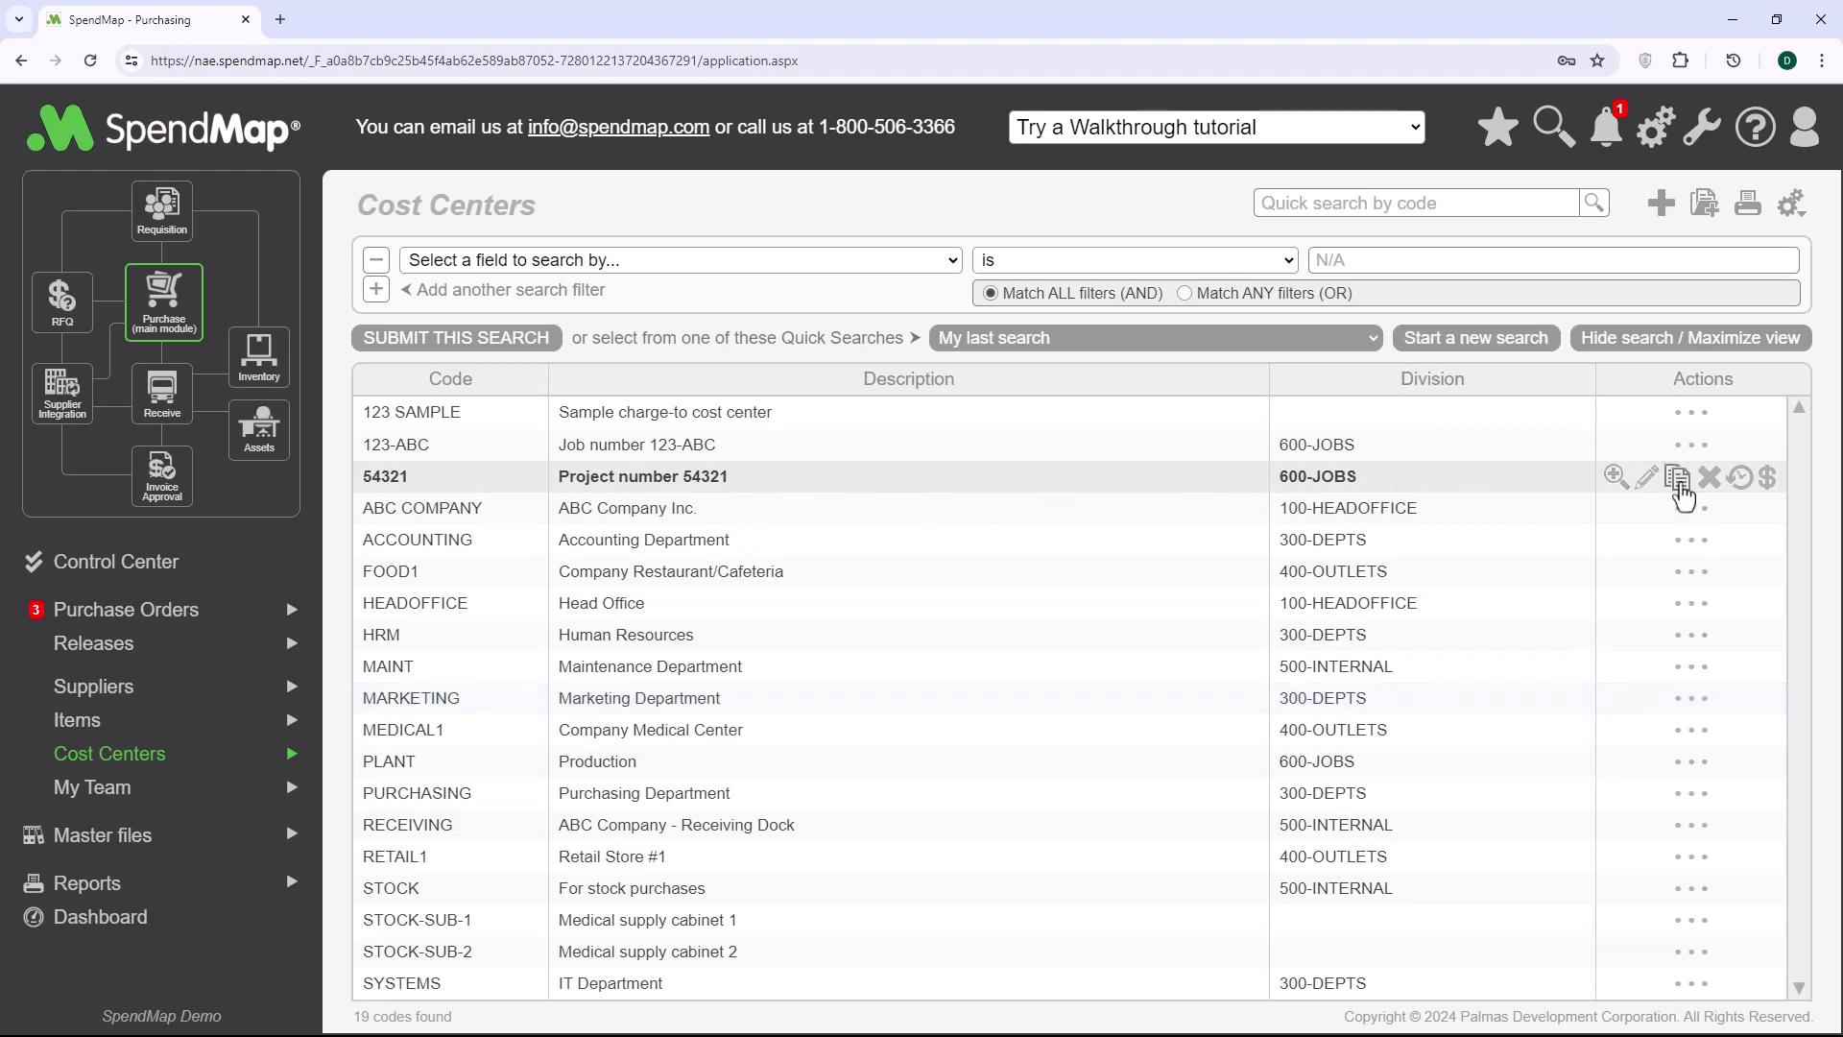
click(1767, 477)
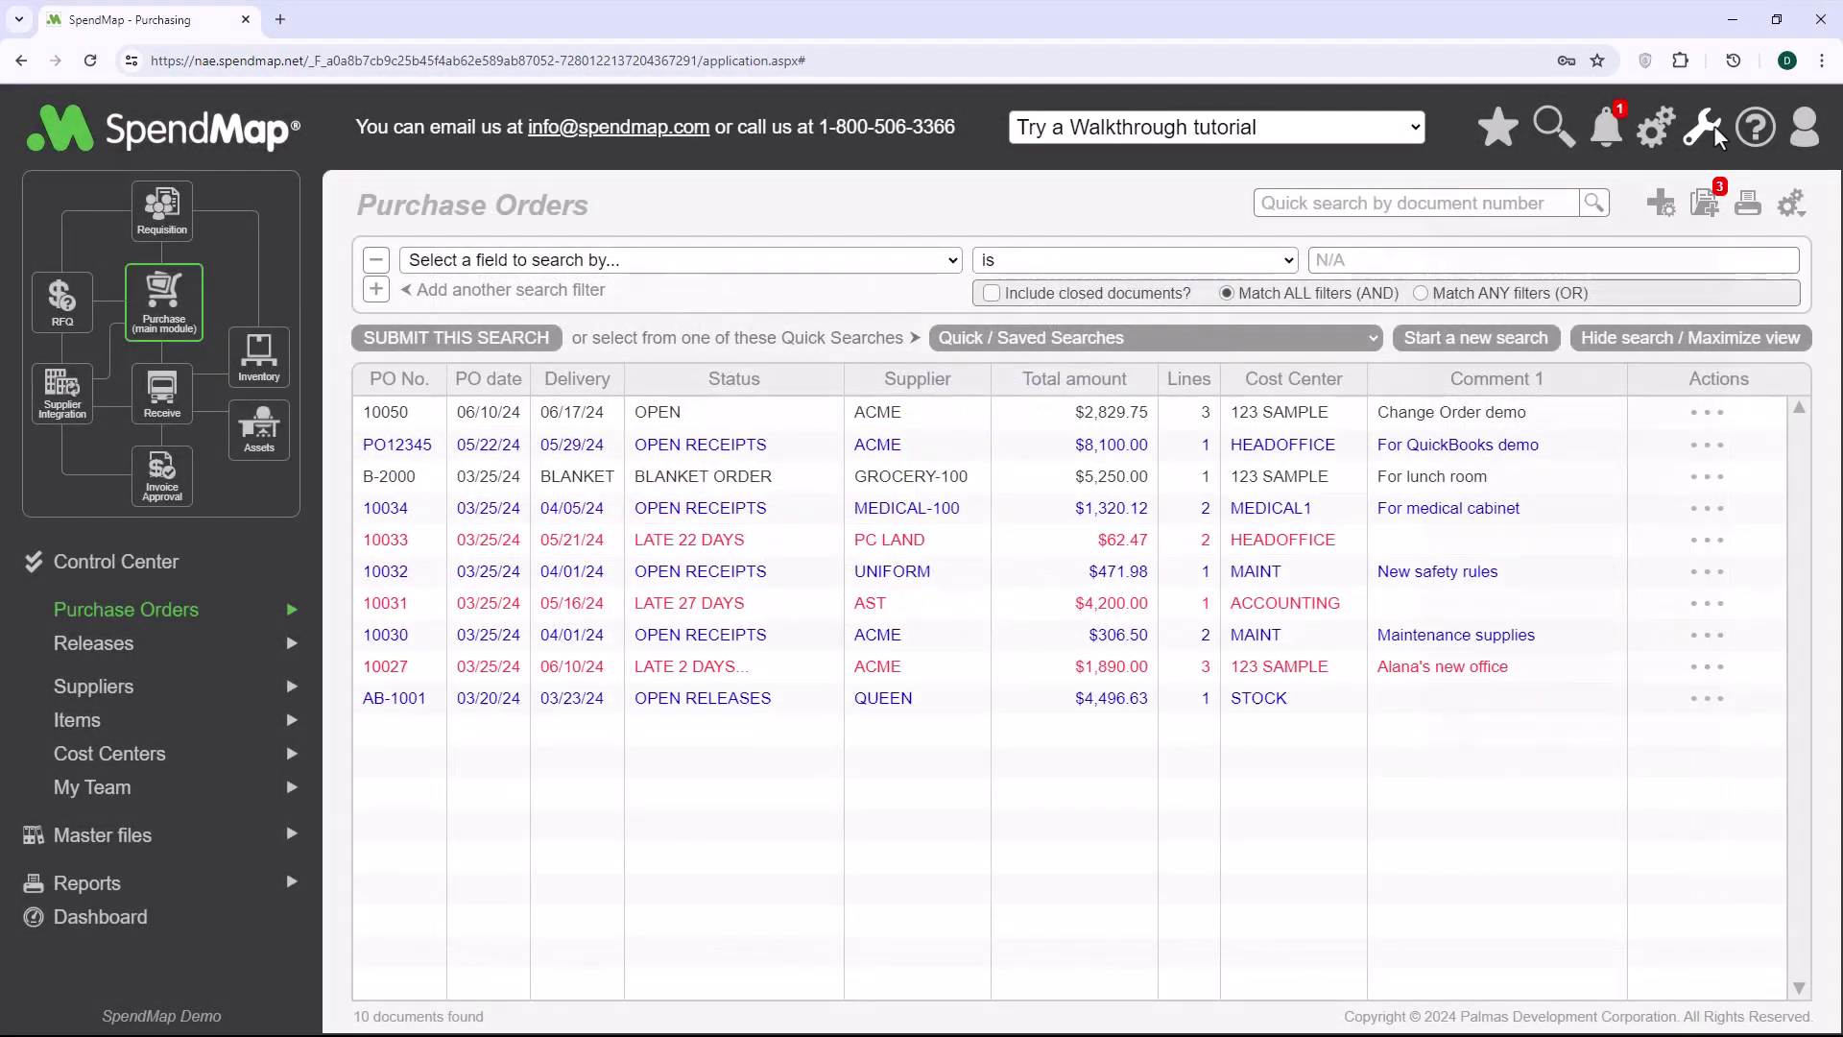
- Open Cost Center history/budget settings and review its 4 budget periods and over-budget purchase order handling
click(1713, 125)
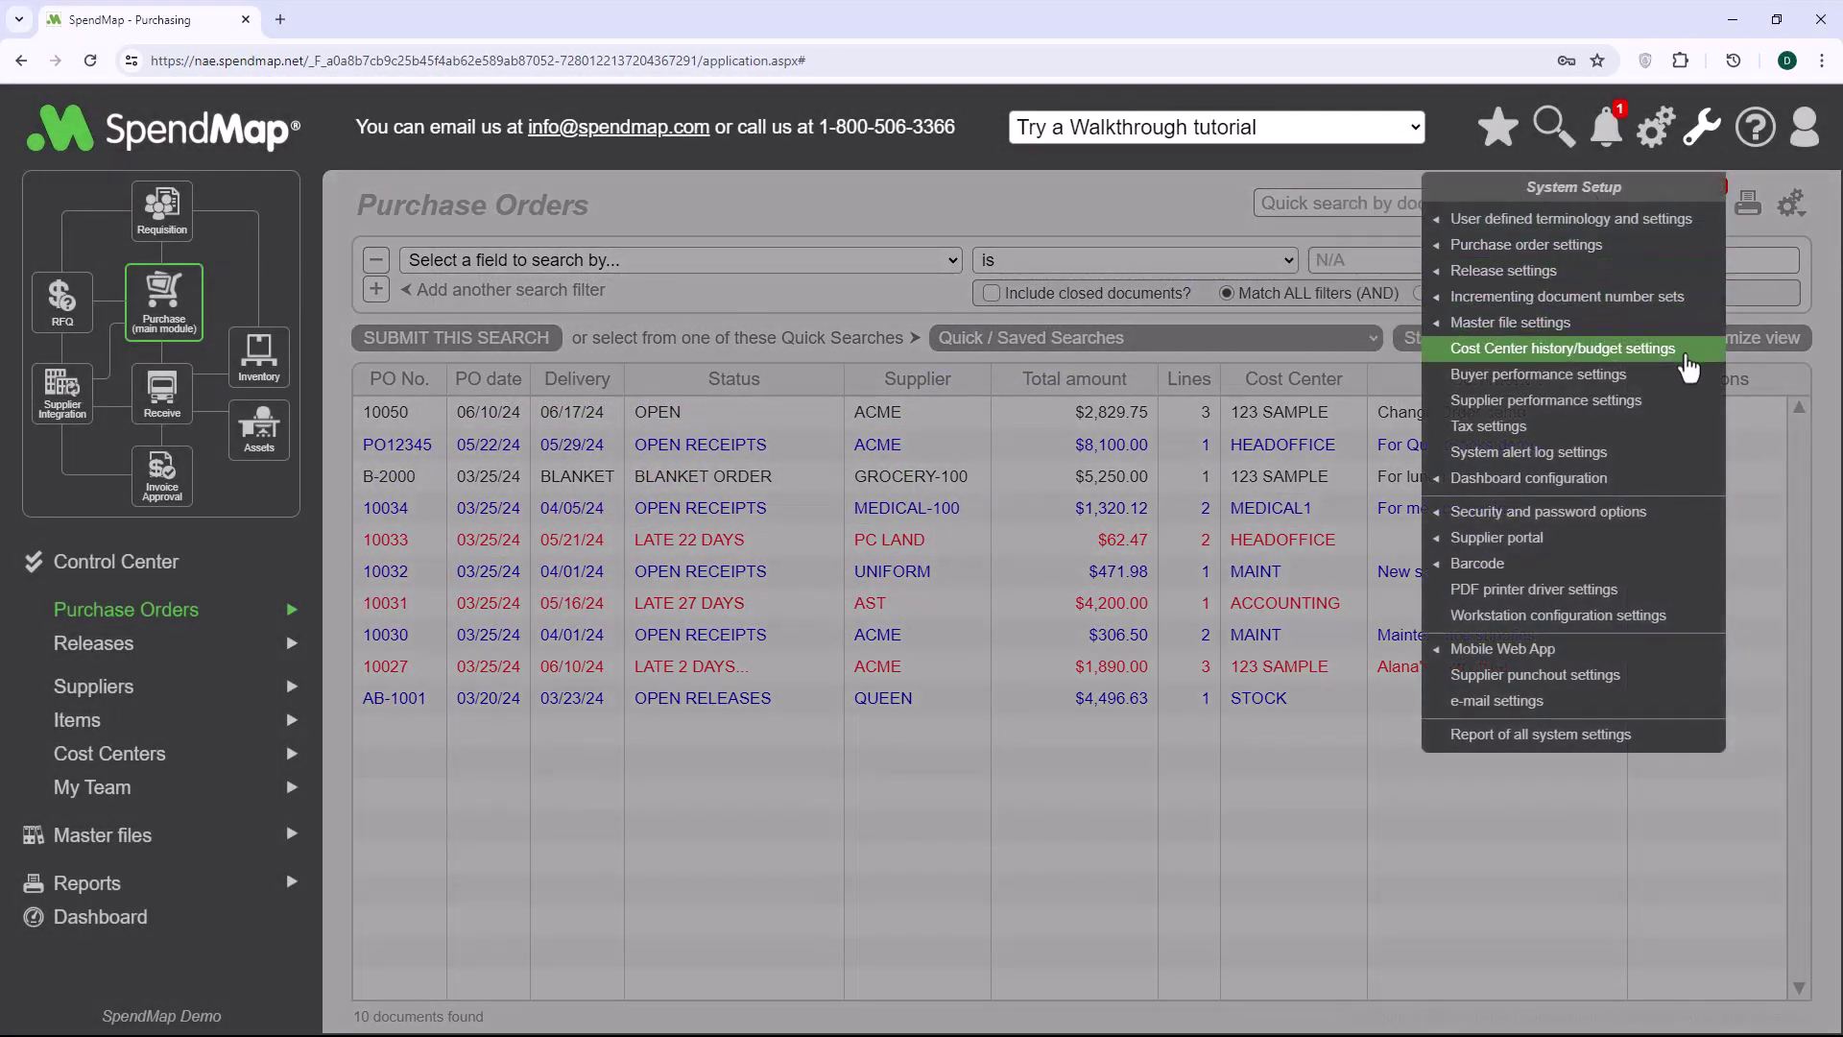
click(1687, 353)
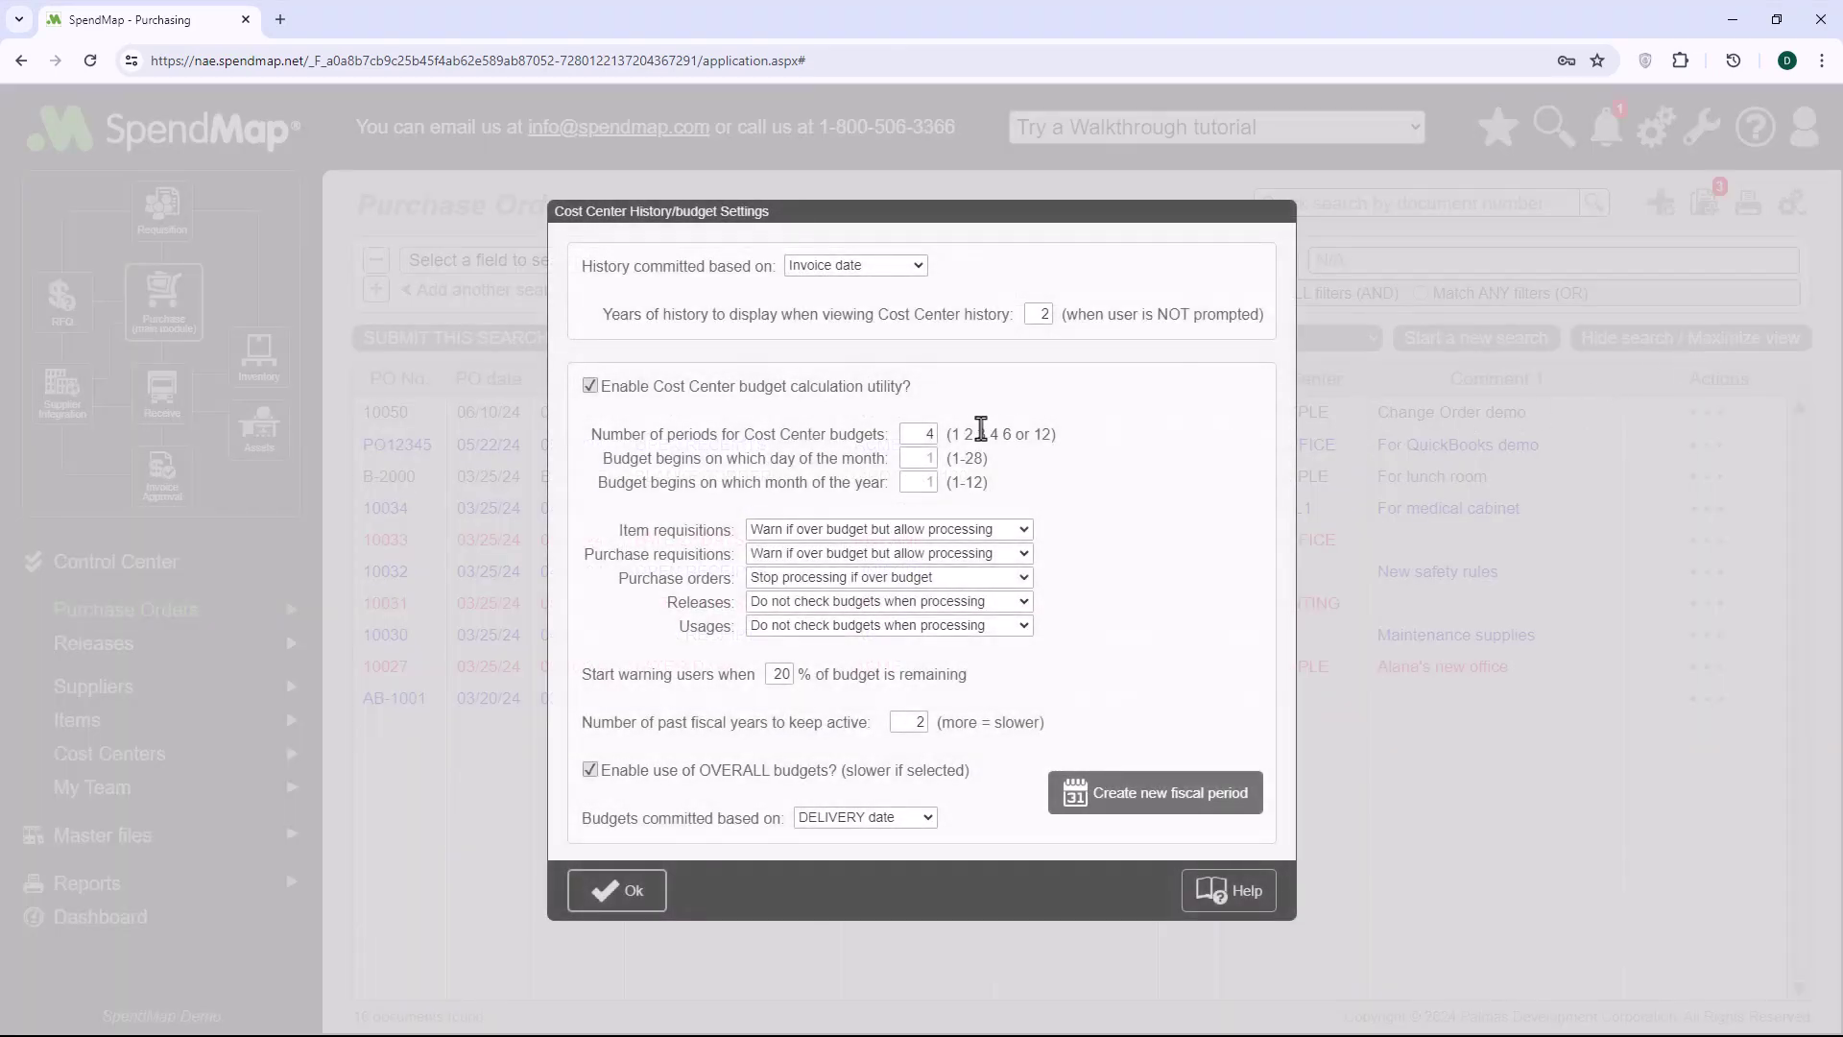
double_click(923, 433)
click(1023, 578)
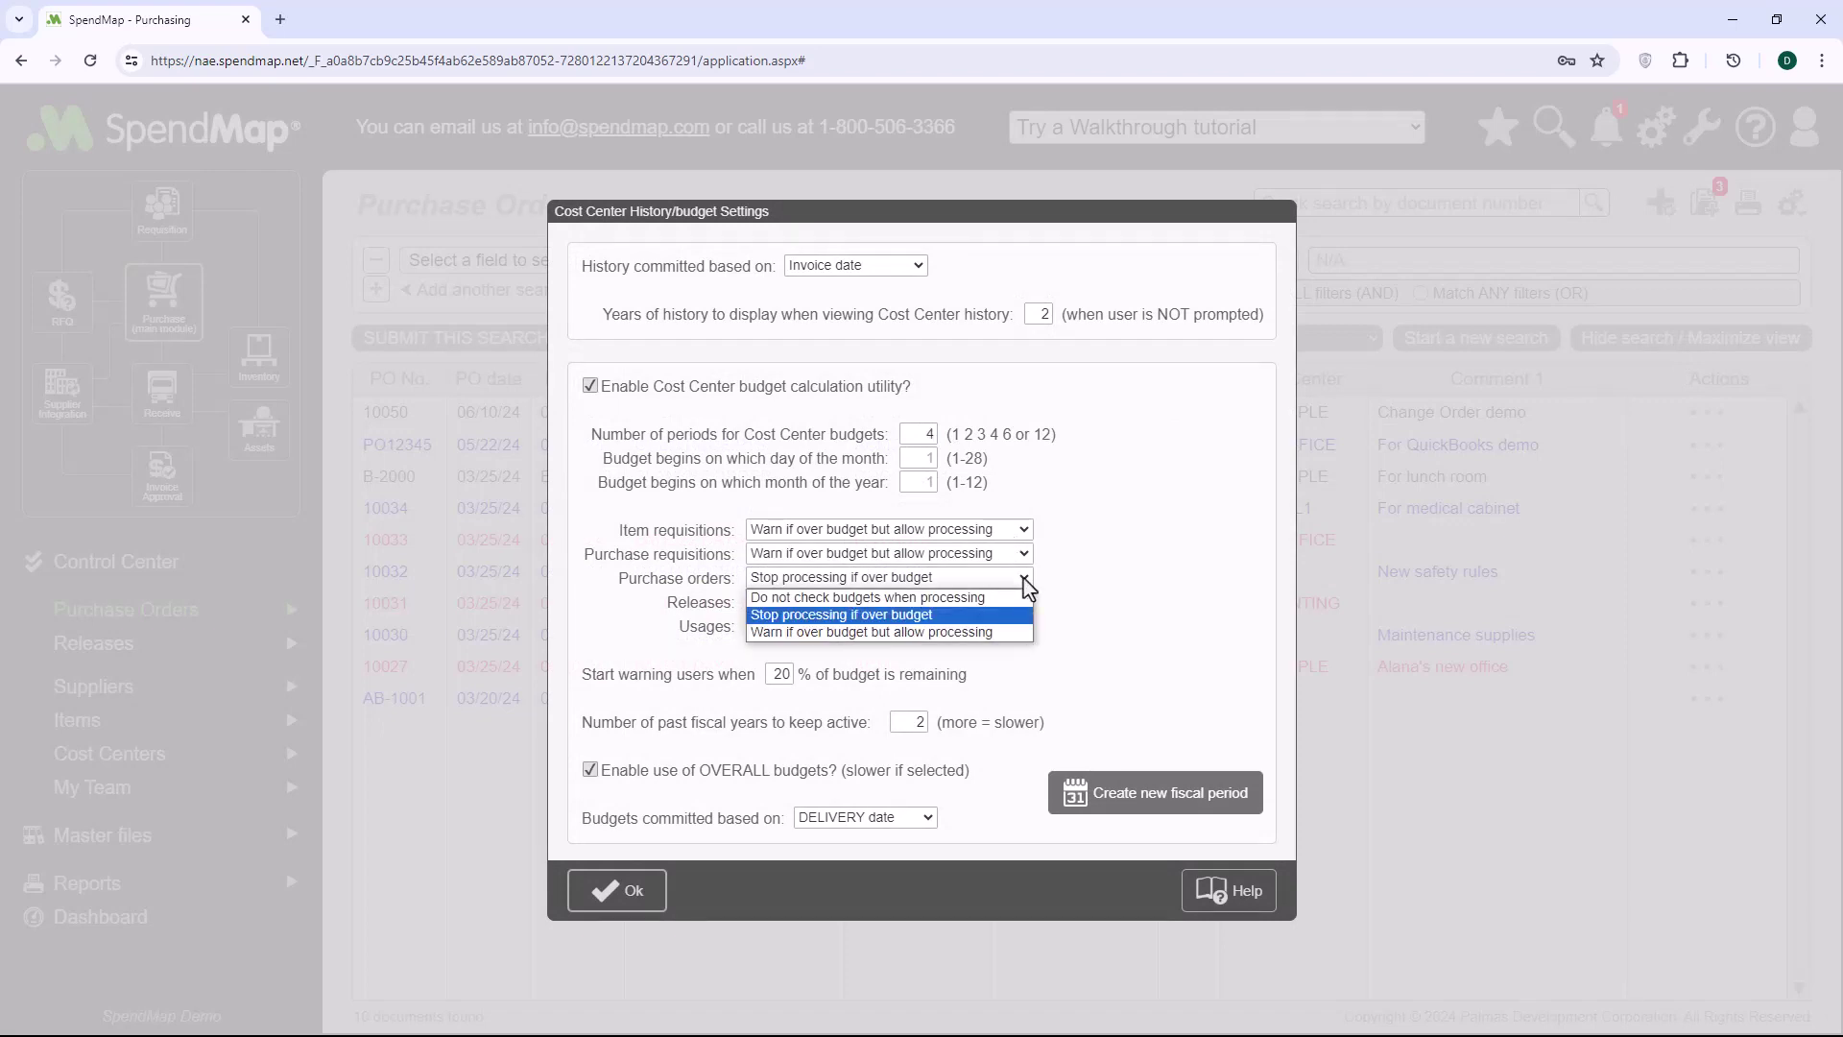